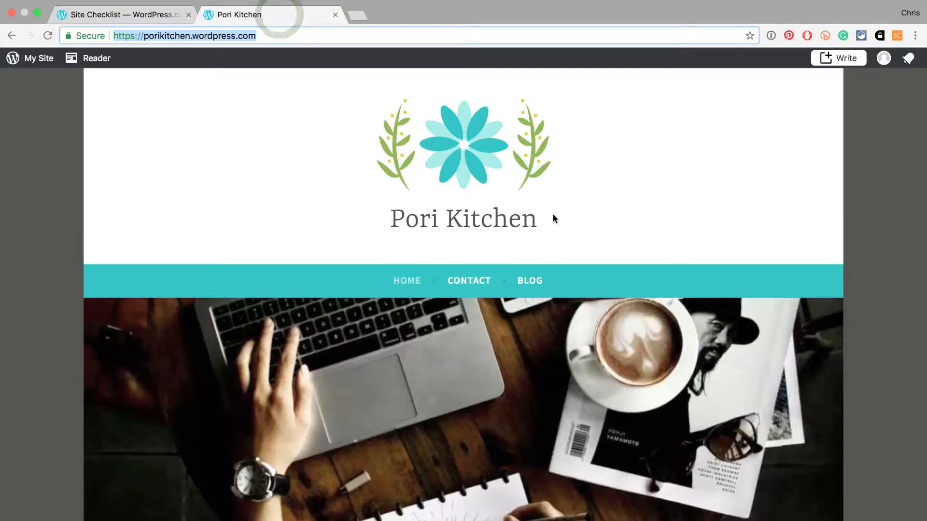
- Look over the published Pori Kitchen home page from the header down to the welcome text
scroll(553, 215, "down", 8)
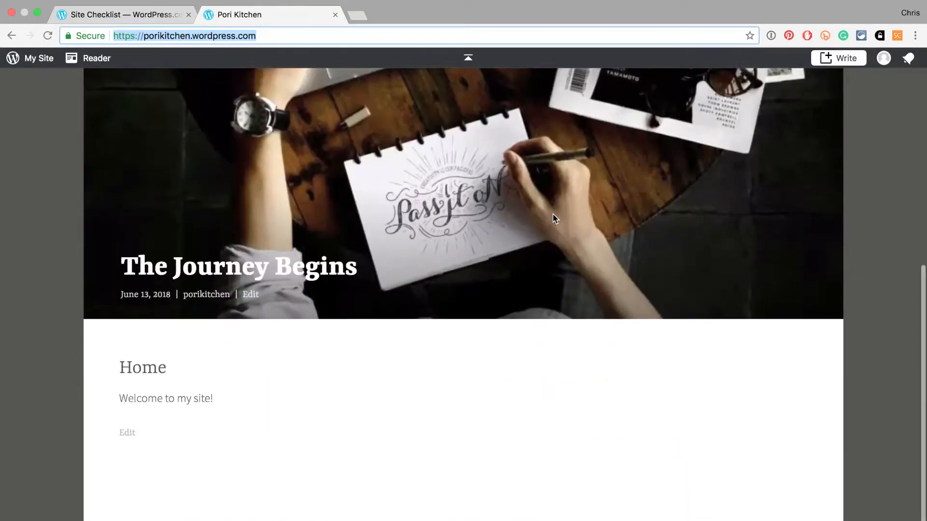
scroll(553, 217, "up", 5)
scroll(554, 217, "up", 3)
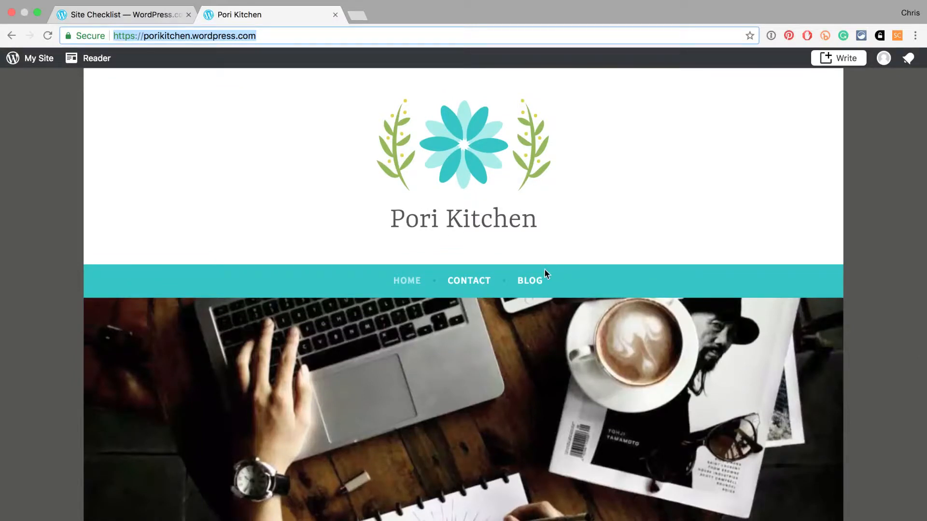
scroll(540, 374, "down", 8)
scroll(540, 374, "up", 8)
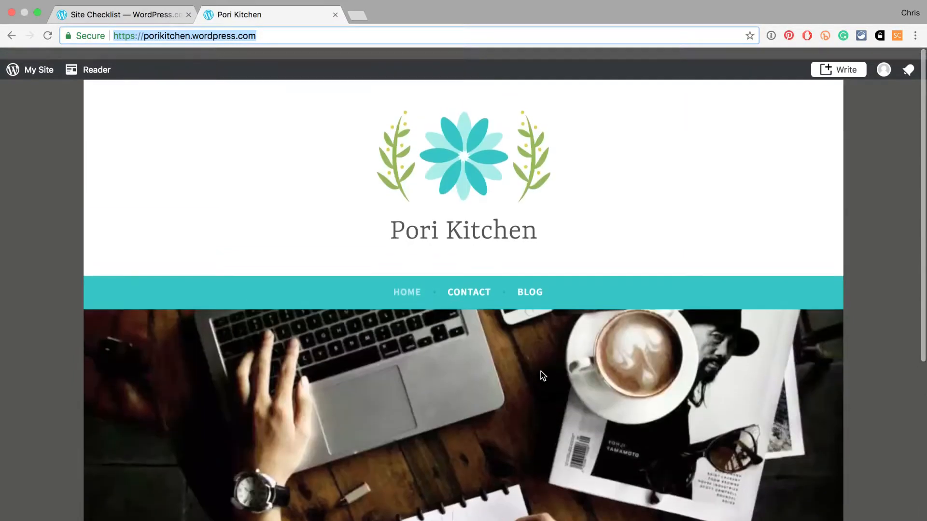
- Open the site icon task from the setup checklist and set the site tagline to "A taste of Finland in Leeds"
left_click(154, 16)
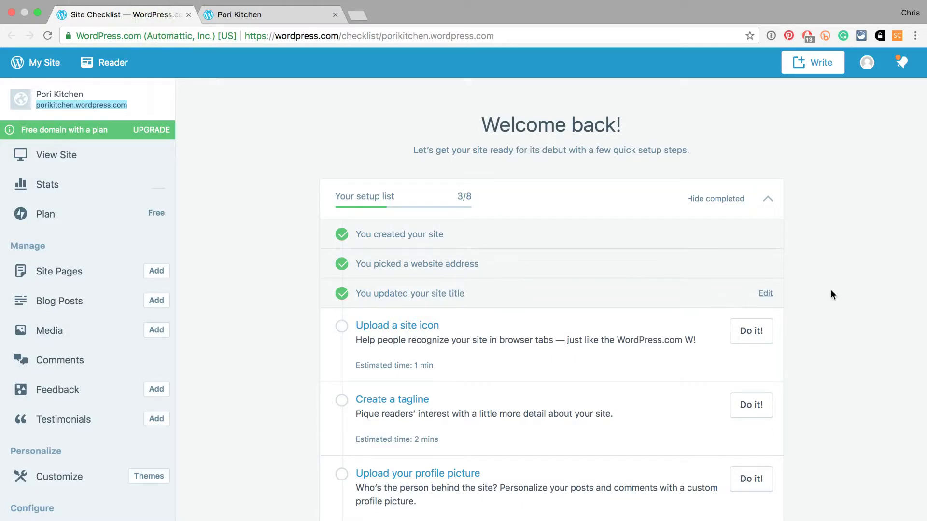
scroll(830, 292, "down", 3)
left_click(767, 265)
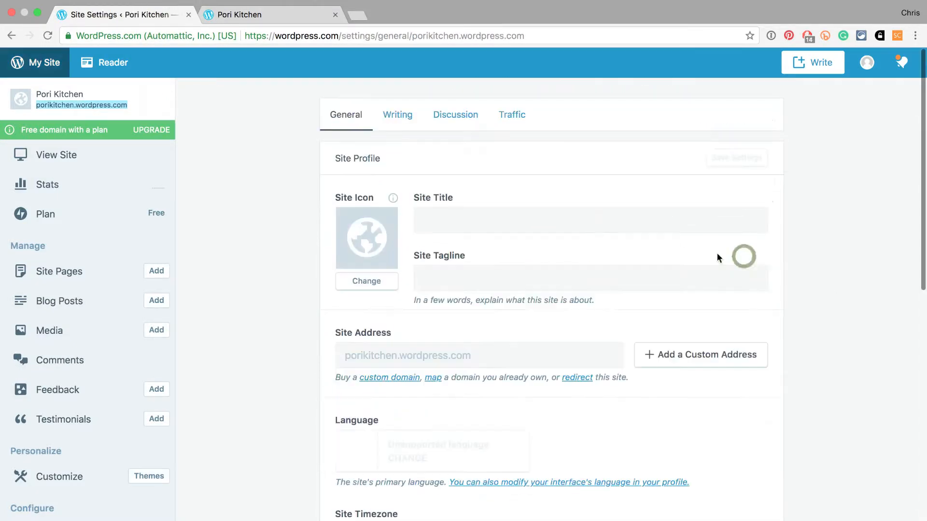
left_click(512, 282)
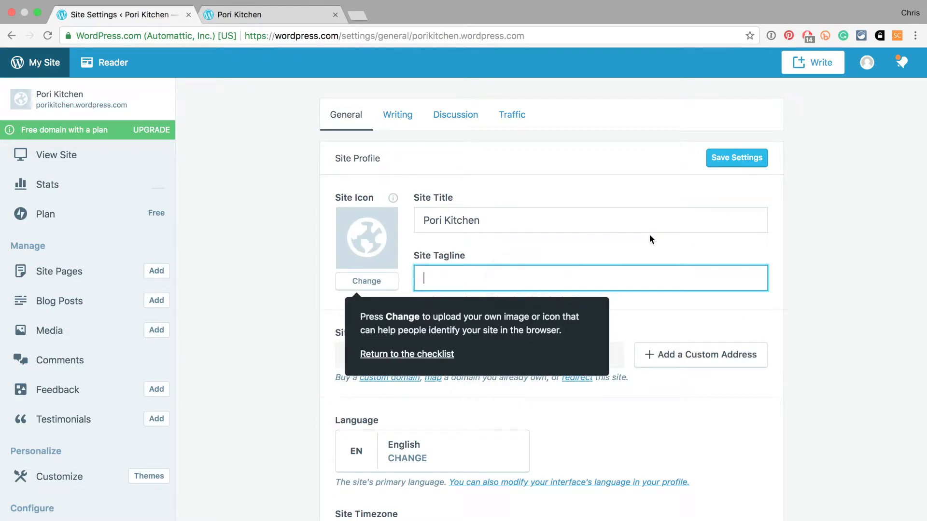
type("F")
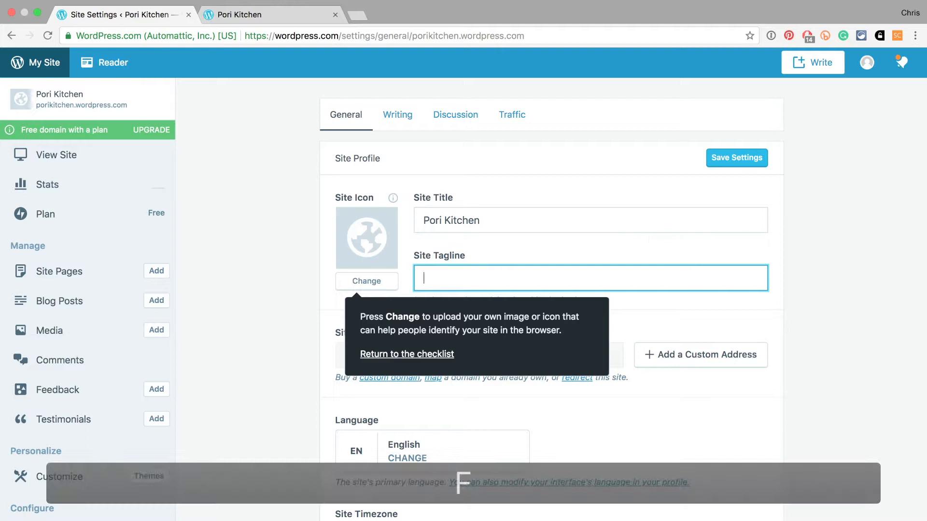
type("A taste of")
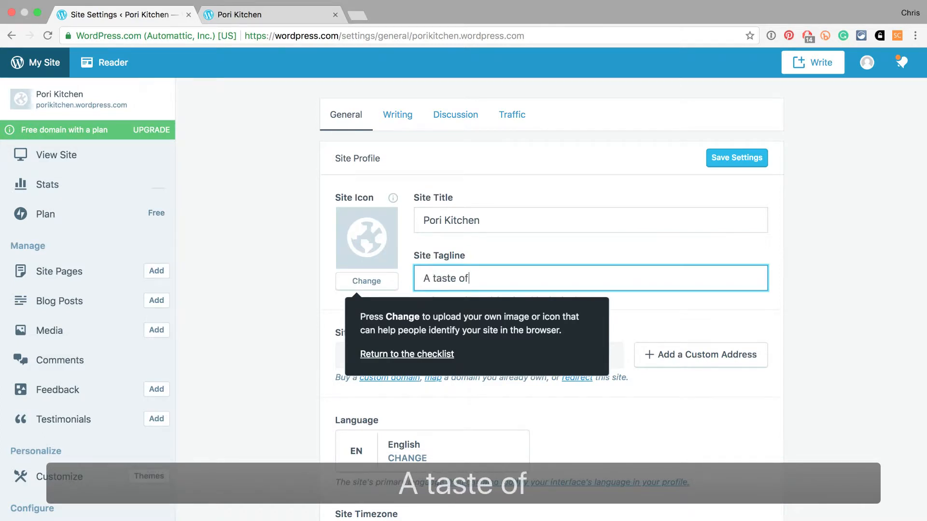
type(" Finland in Leeds")
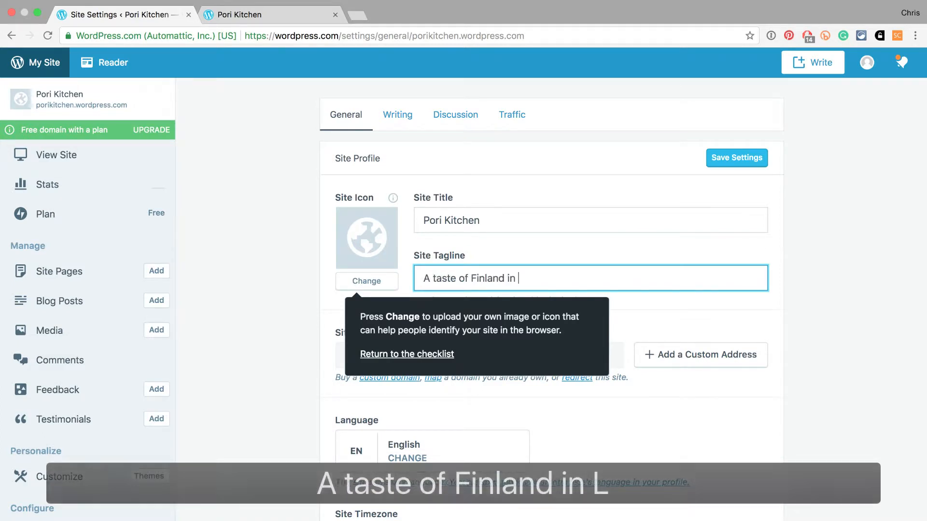
left_click(280, 302)
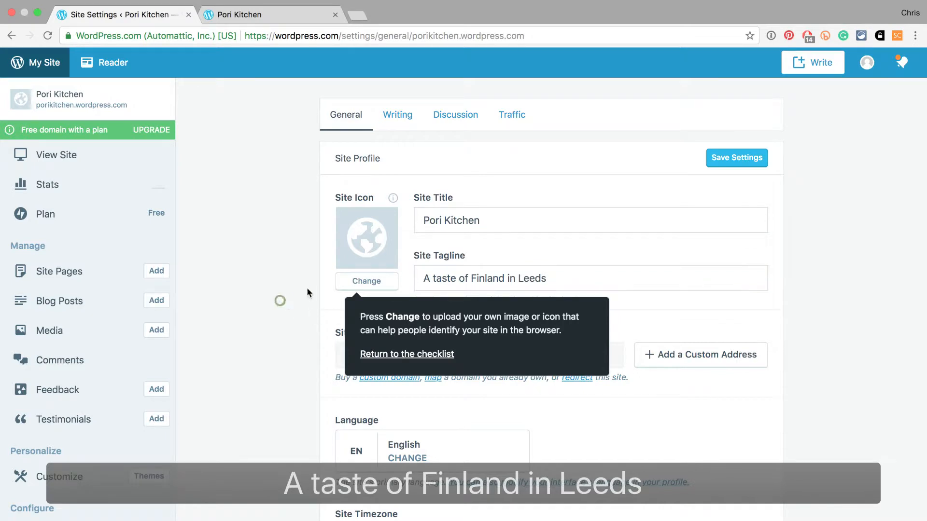
- Upload Pori-Kitchen-logo.jpg from the Desktop to the media library and apply the full image as the site icon
left_click(374, 282)
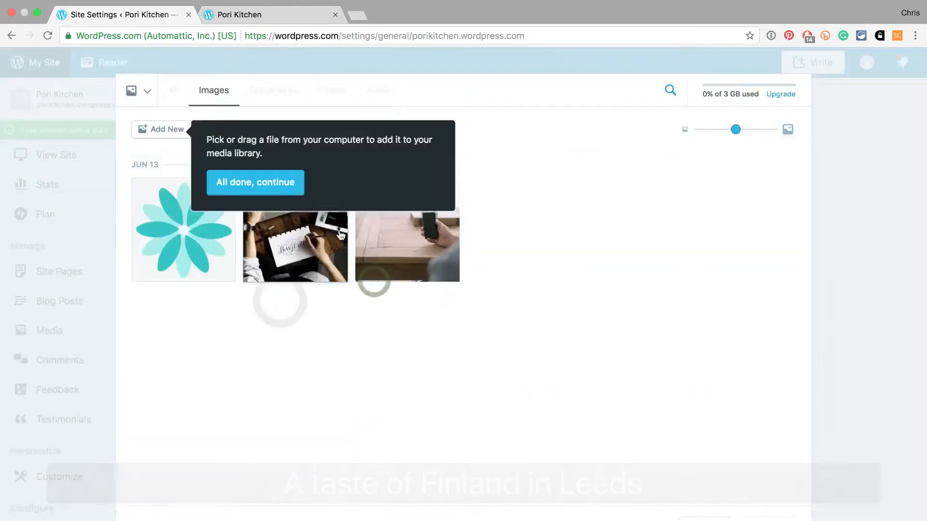
left_click(280, 183)
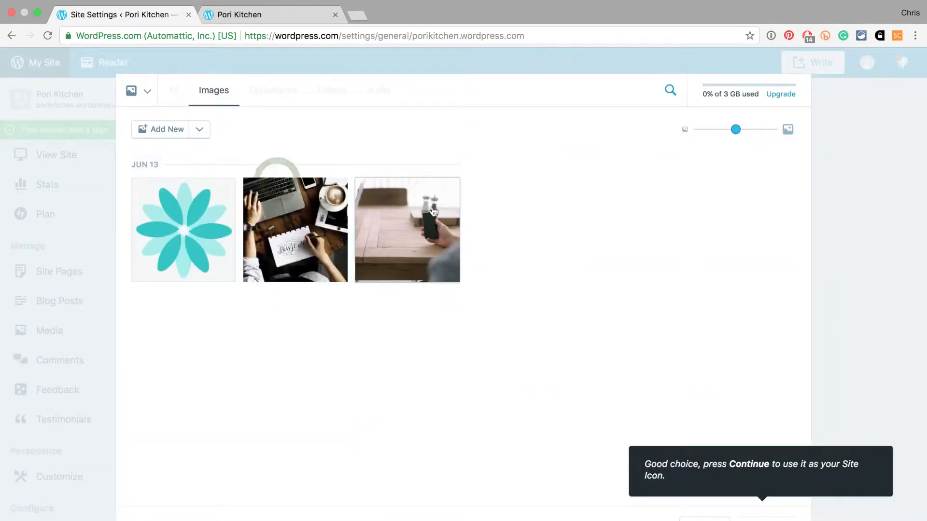
left_click(170, 136)
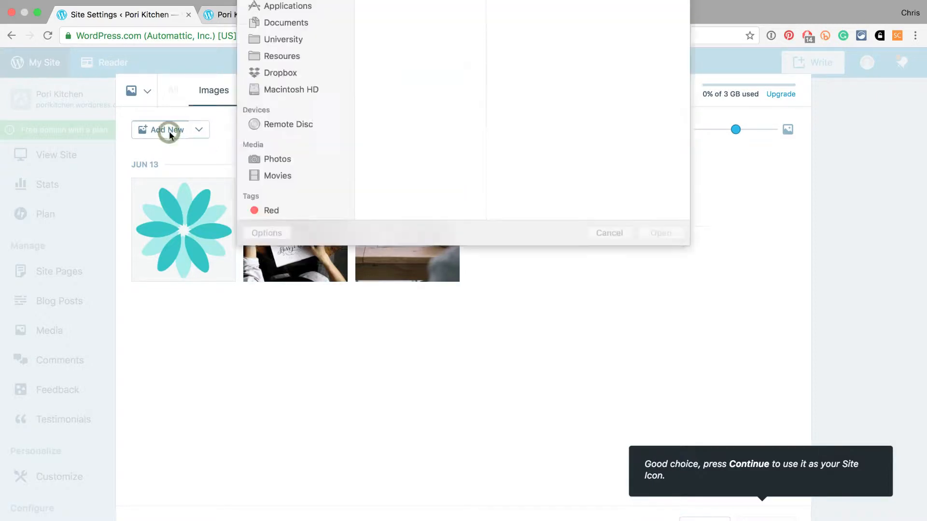
left_click(428, 55)
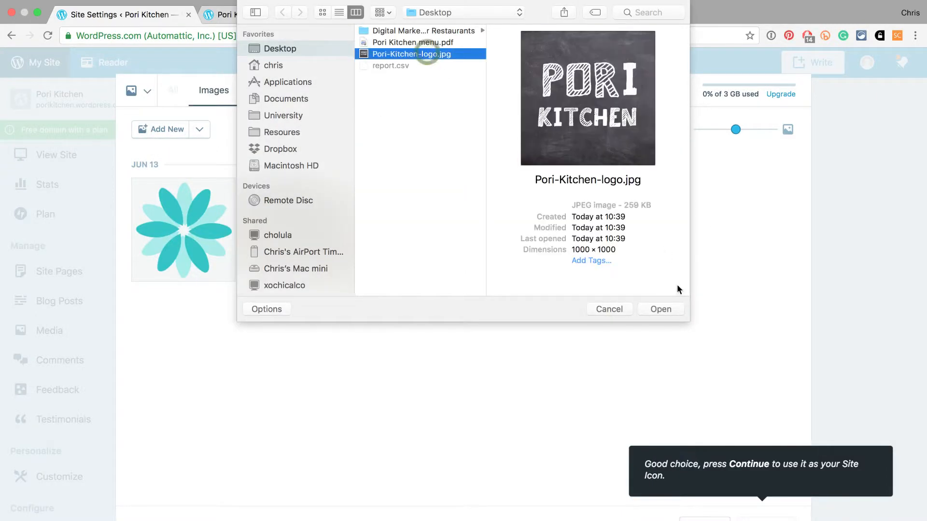
left_click(665, 310)
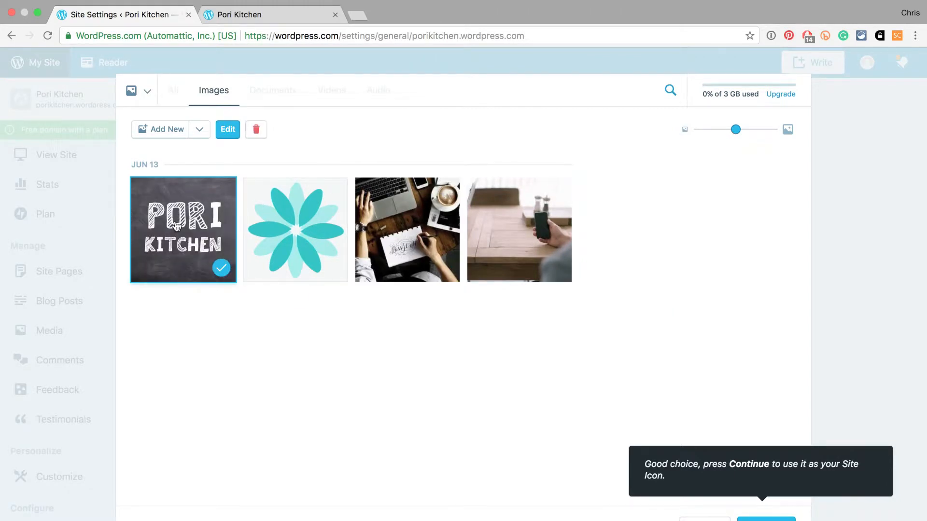
left_click(766, 518)
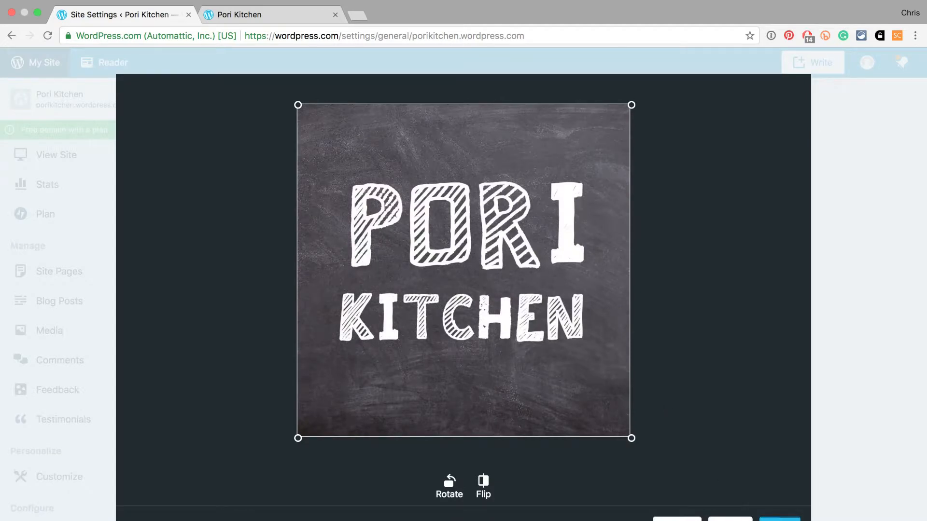
left_click(779, 519)
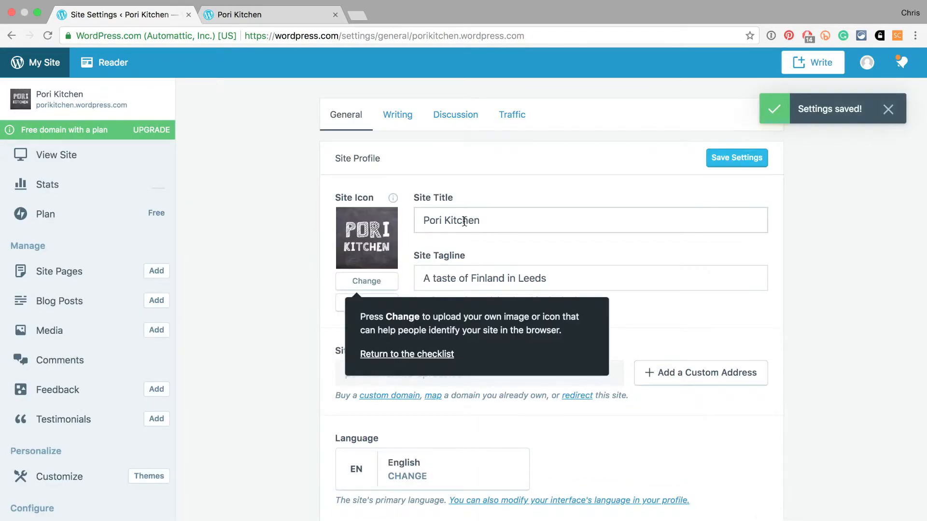
- Save the site profile settings, staying on the page when warned about unsaved changes, and dismiss the notification
left_click(256, 246)
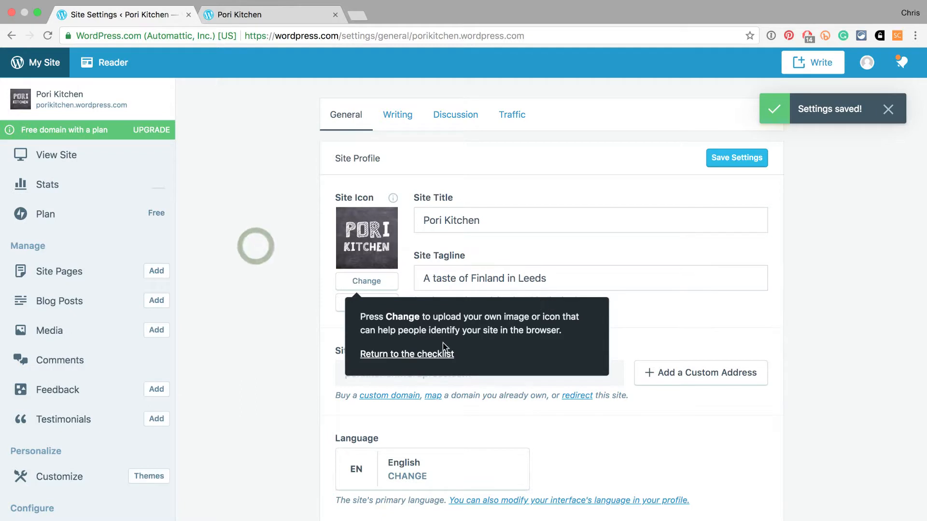
left_click(423, 356)
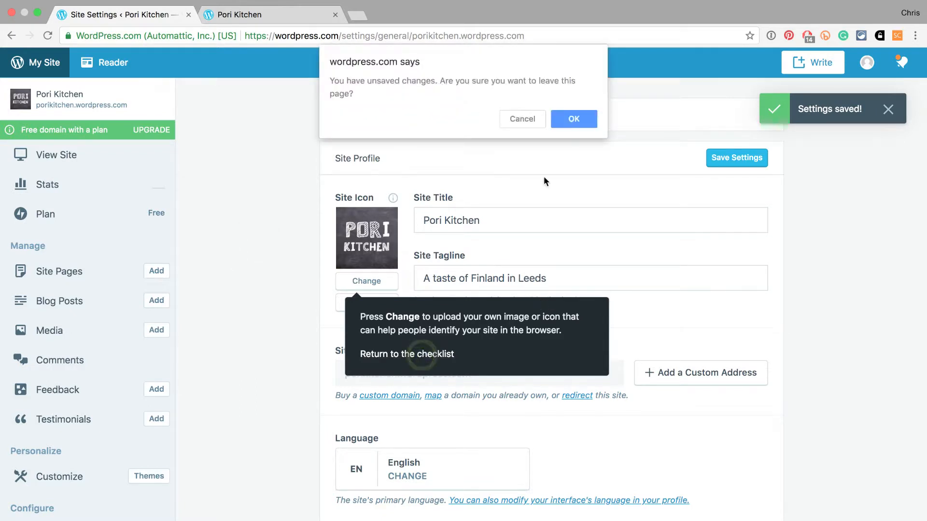
left_click(534, 120)
left_click(740, 157)
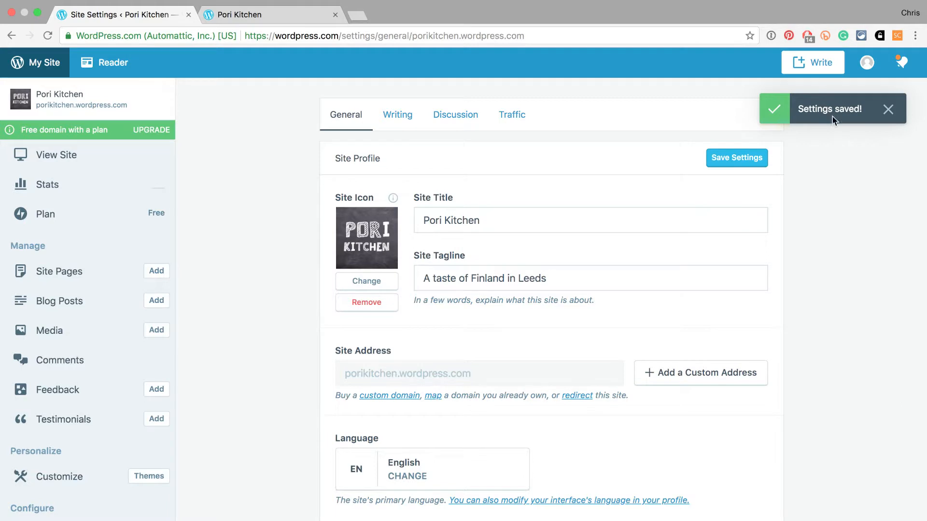
left_click(885, 109)
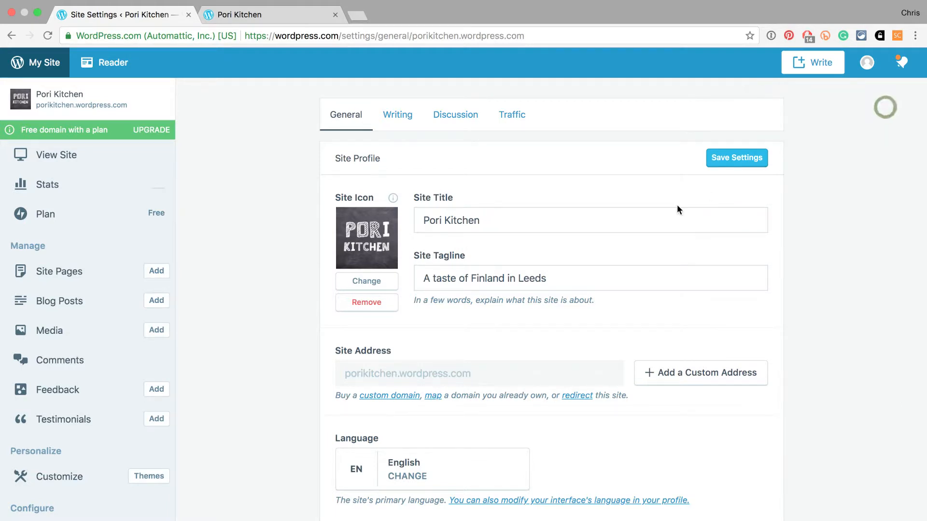
- Review the remaining general site settings, including language, timezone, privacy, footer credit and site tools
scroll(677, 204, "down", 5)
scroll(470, 266, "down", 12)
scroll(471, 267, "down", 3)
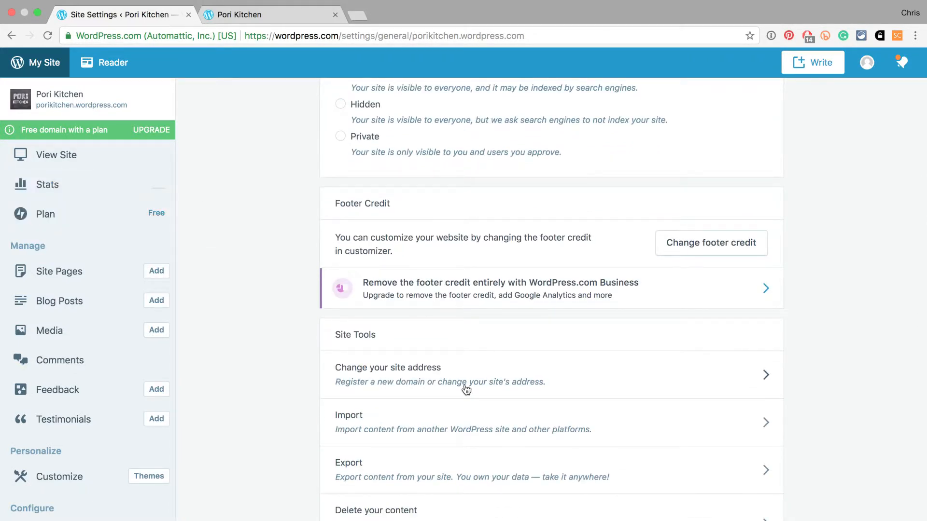
scroll(465, 389, "down", 2)
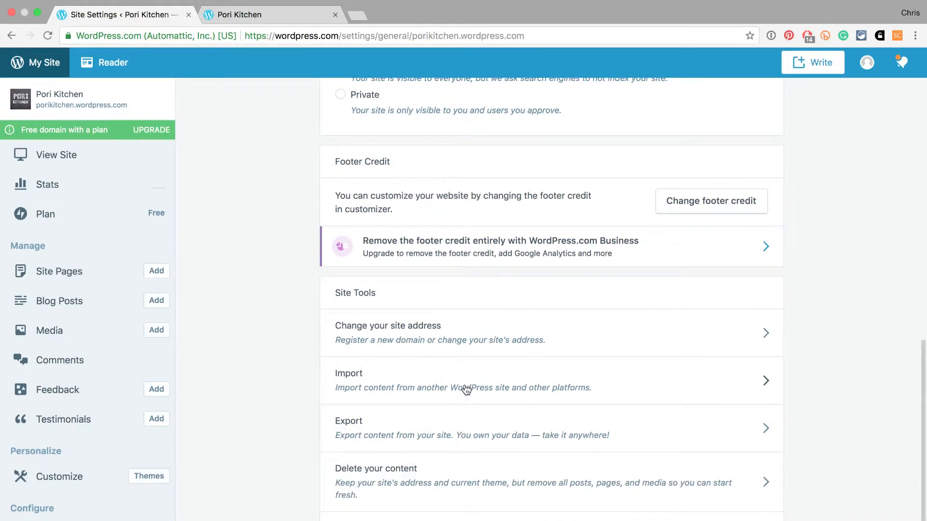
scroll(466, 388, "up", 15)
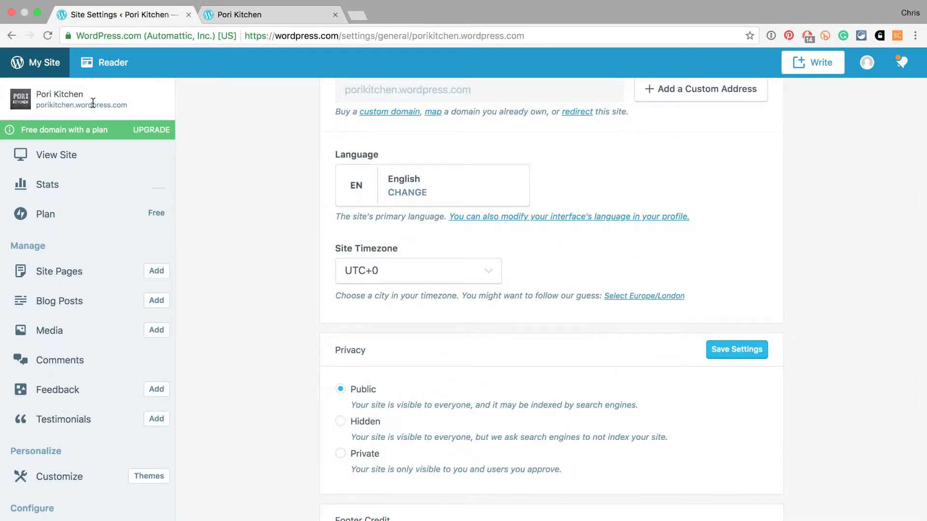
- Dismiss the site statistics introduction and view the day summary for posts and pages
left_click(48, 71)
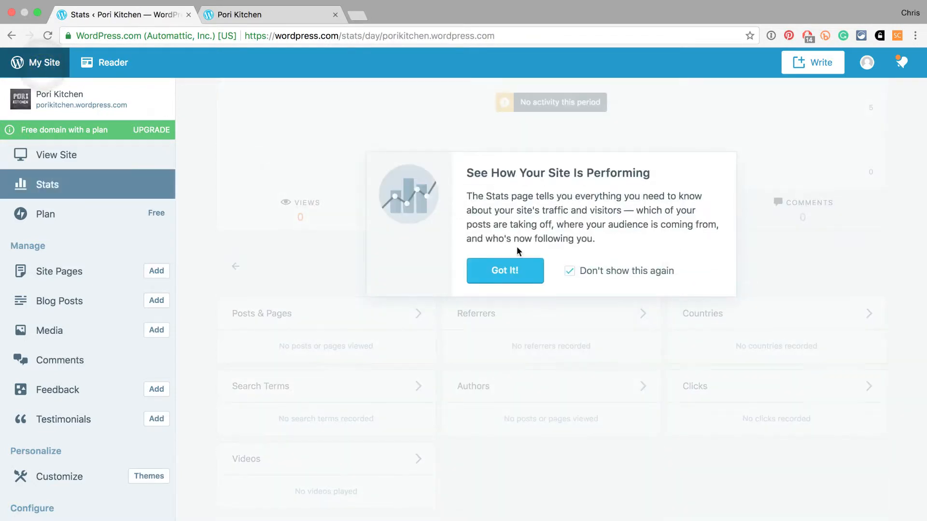
left_click(512, 273)
left_click(330, 318)
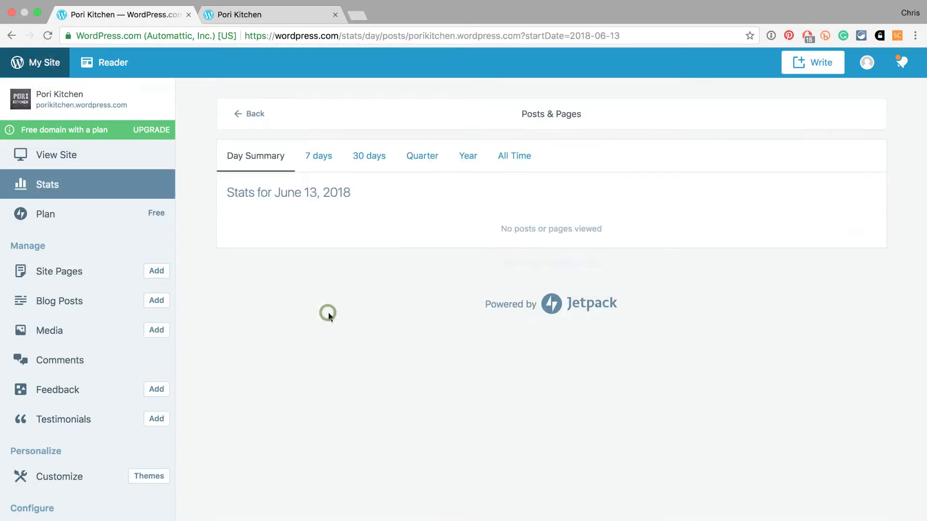
- Replace the Home page's body text with "Welcome to Pori Kitchen, a taste of Finland's finest cuisine in Leeds."
left_click(74, 276)
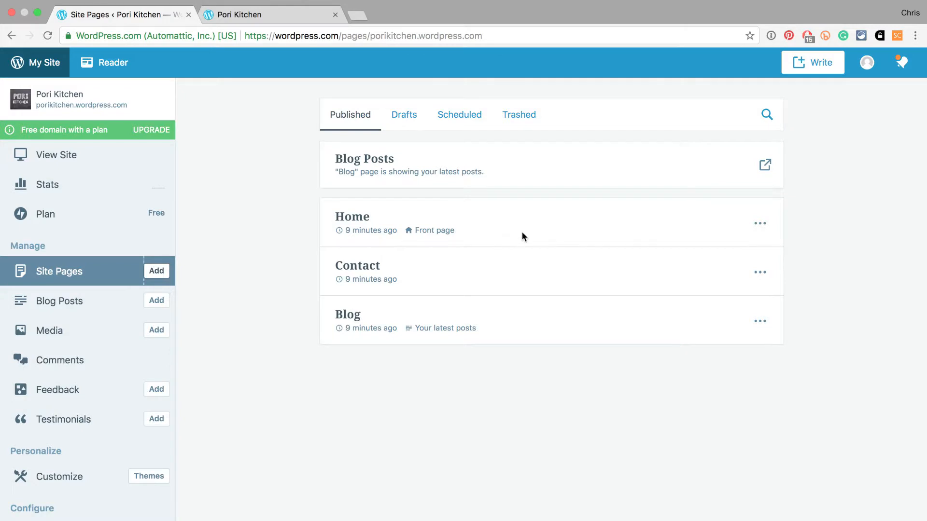
left_click(760, 227)
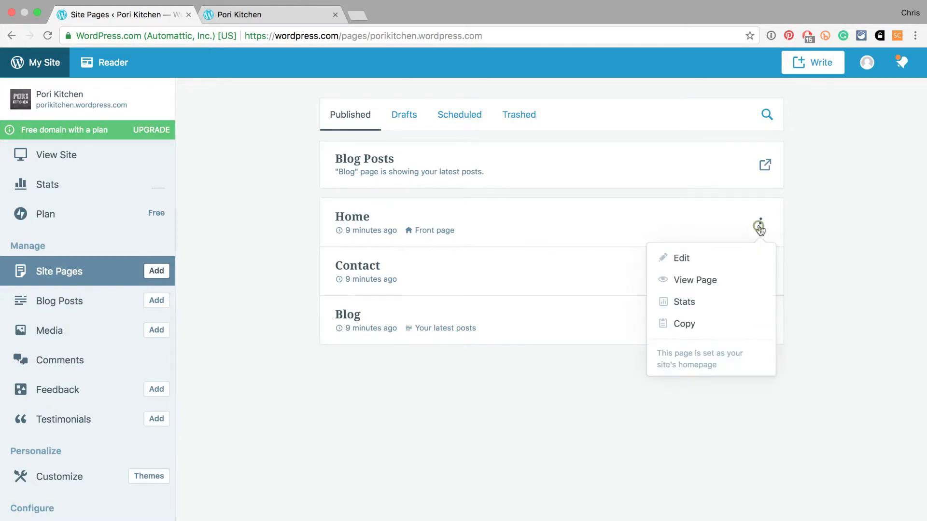
left_click(705, 256)
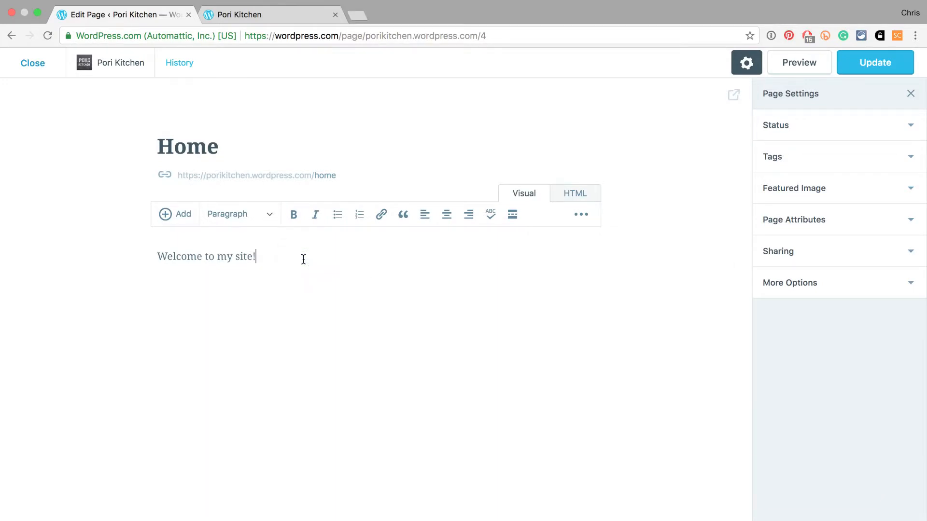
key("super+a")
type("Welcome")
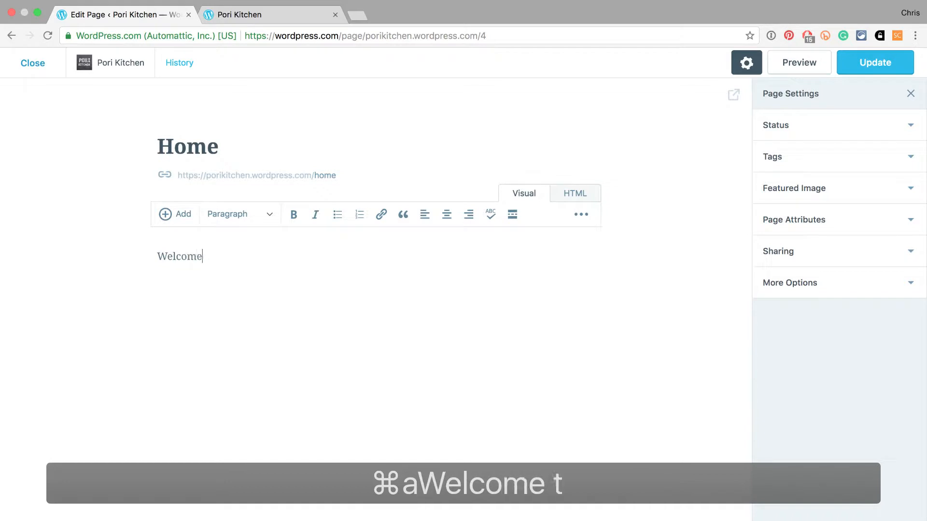
type(" to Pori Kitc")
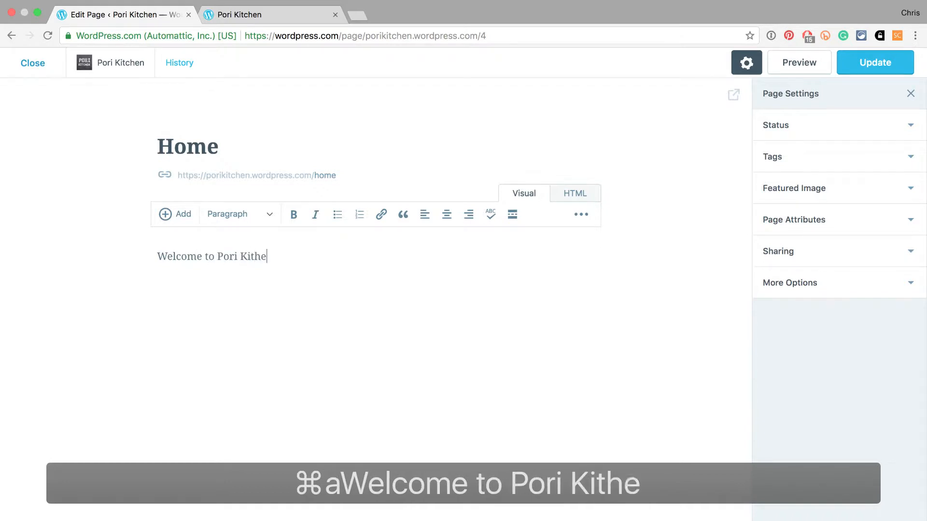
type("hen, a tast")
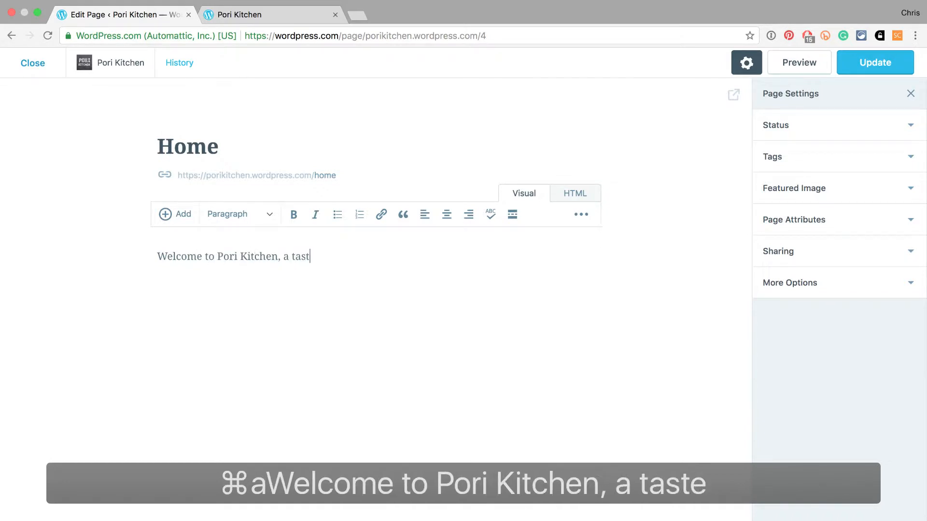
type("e of Finland's ")
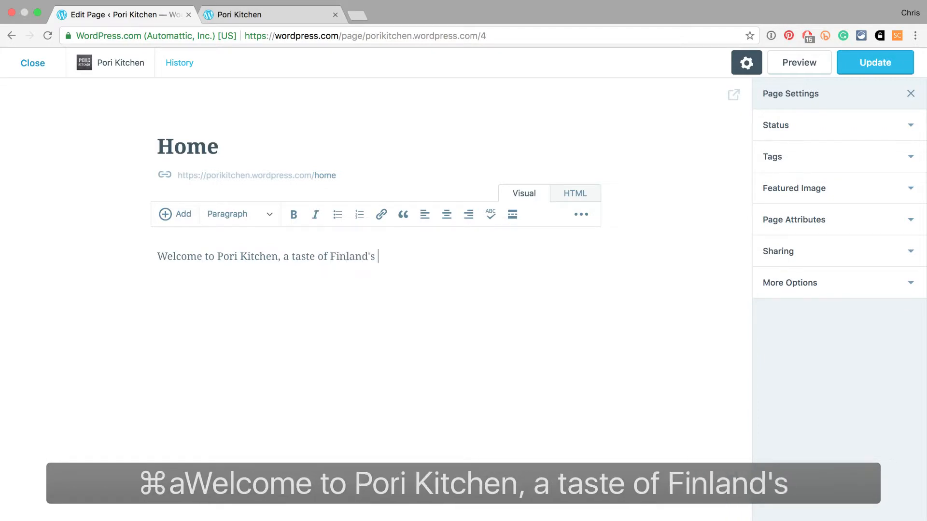
type("iinest cuis")
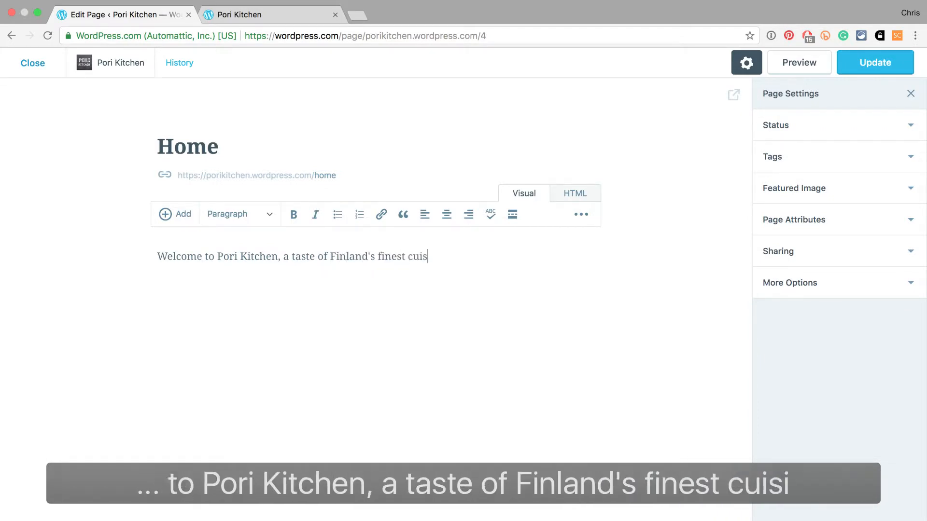
type("ine in Leeds.")
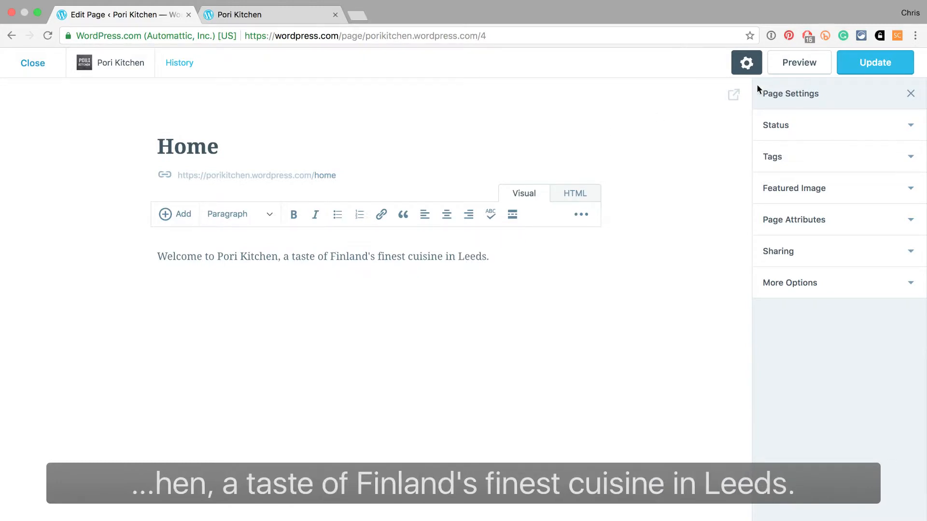
- Update the Home page with its new text and open the desktop preview
left_click(876, 66)
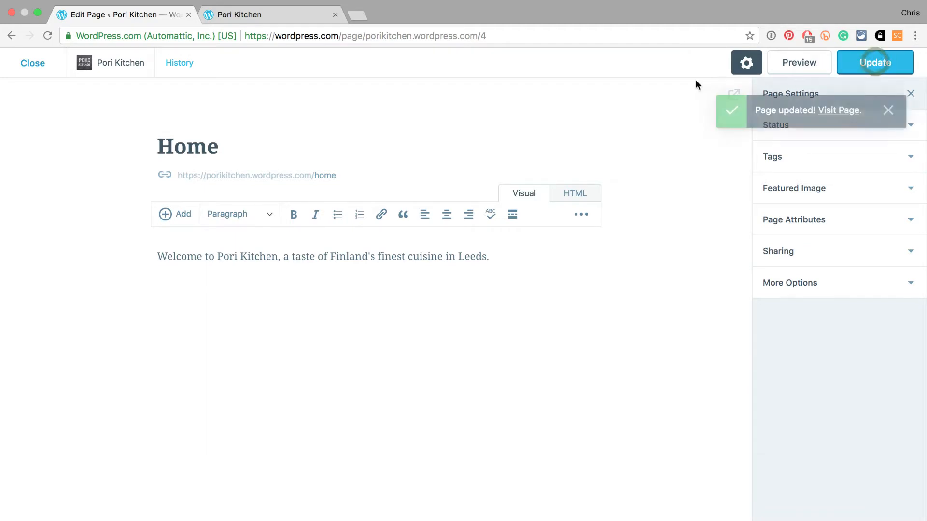
left_click(818, 63)
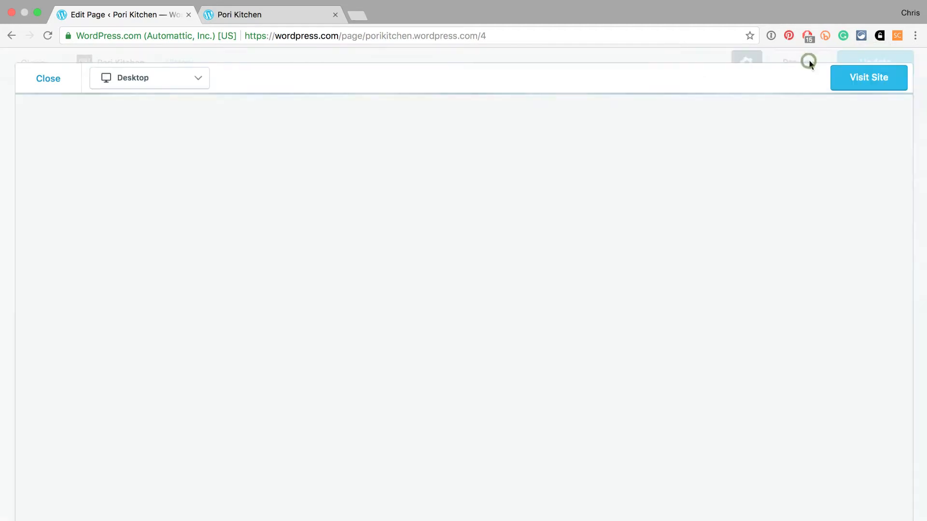
scroll(427, 254, "down", 1)
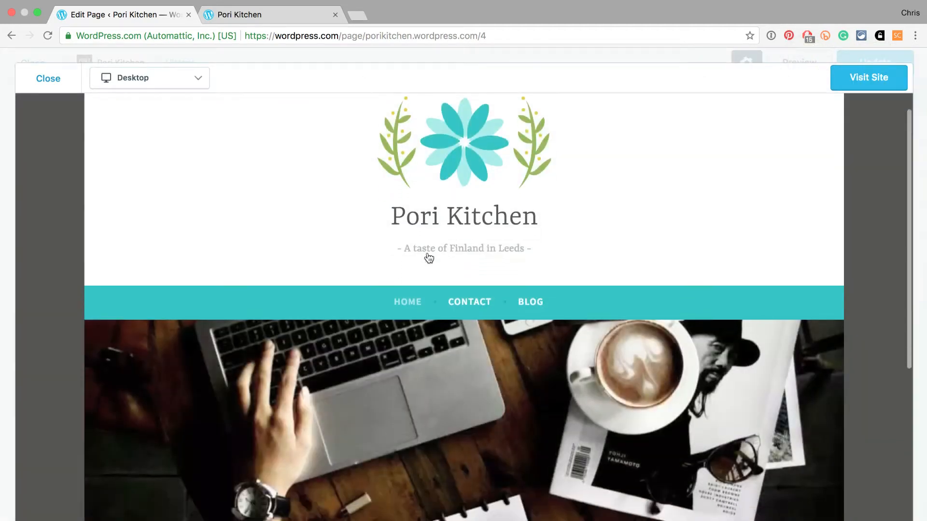
scroll(512, 239, "up", 1)
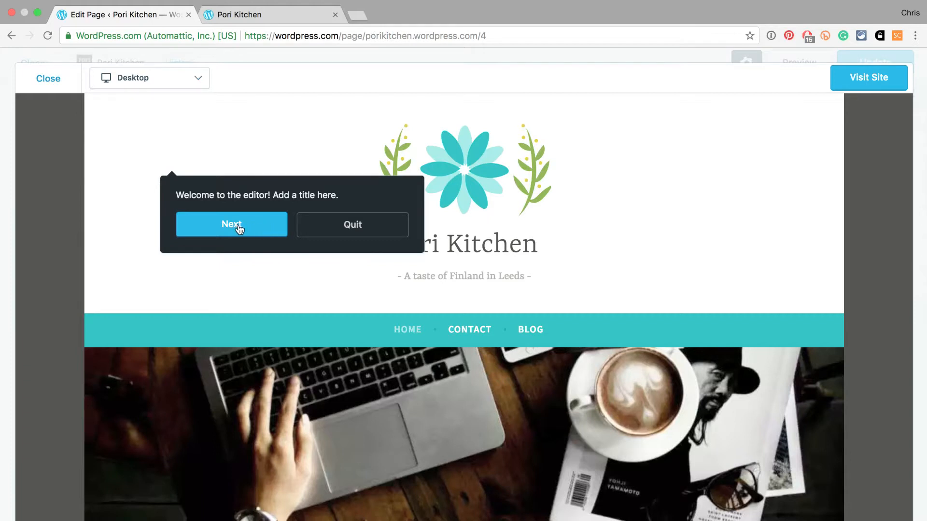
- Quit the editor tour, check the welcome text in the Home page preview, and return to the site pages list
left_click(250, 230)
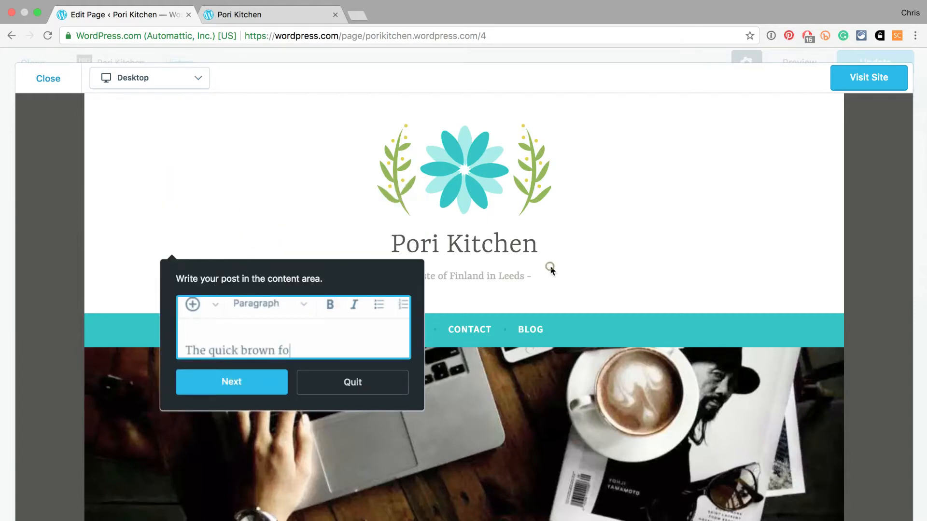
left_click(356, 381)
scroll(581, 317, "down", 10)
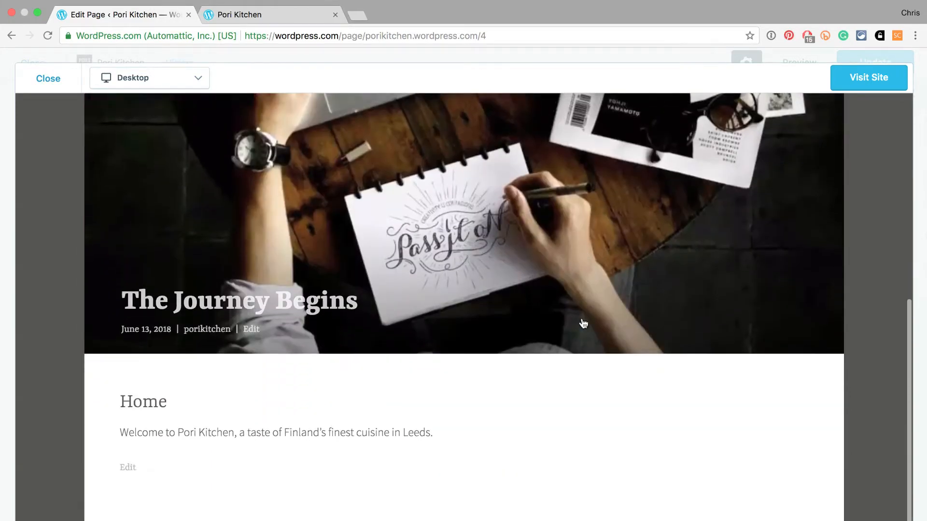
scroll(581, 317, "up", 10)
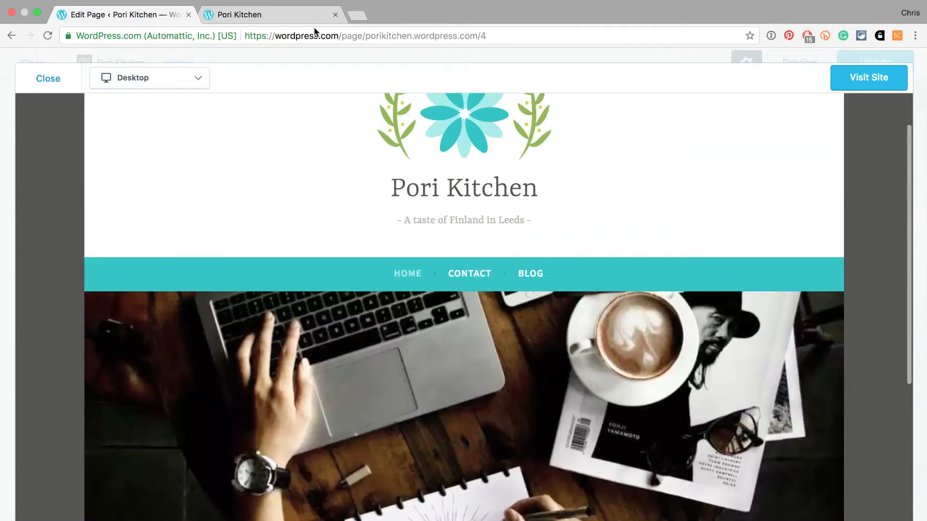
left_click(51, 83)
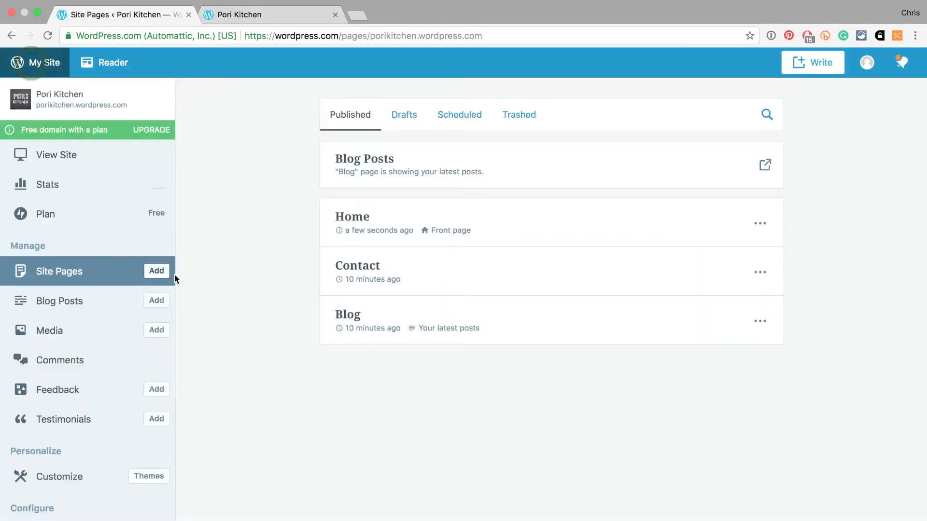
- Open the site customizer, dismiss its introduction, and show the Site Identity settings
scroll(116, 330, "down", 5)
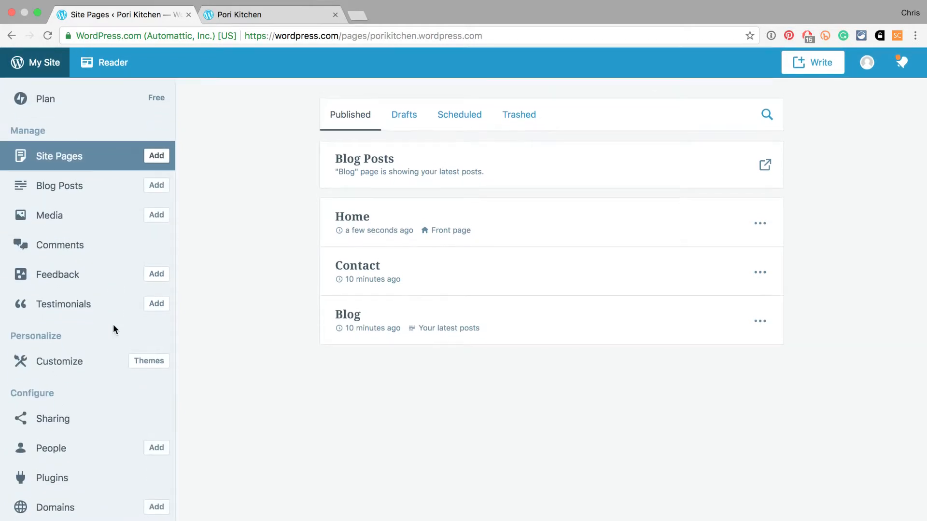
left_click(91, 370)
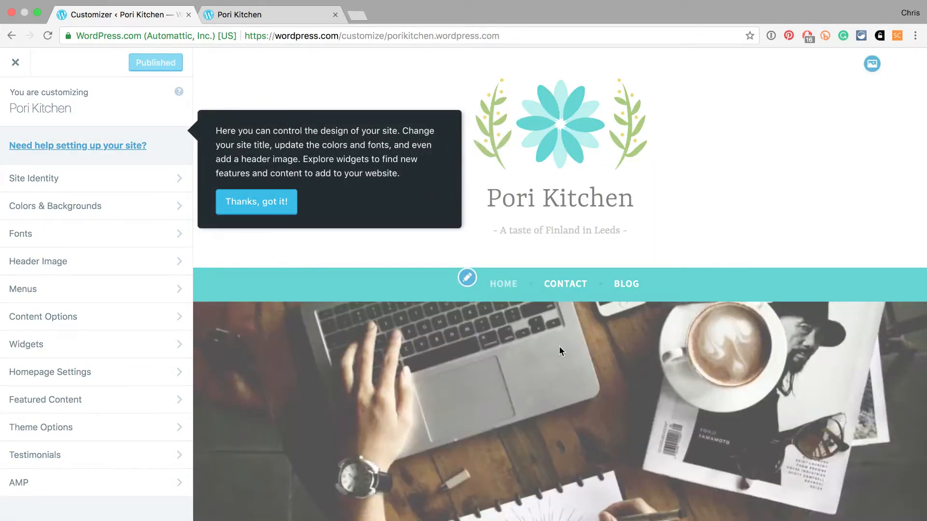
left_click(269, 206)
left_click(145, 179)
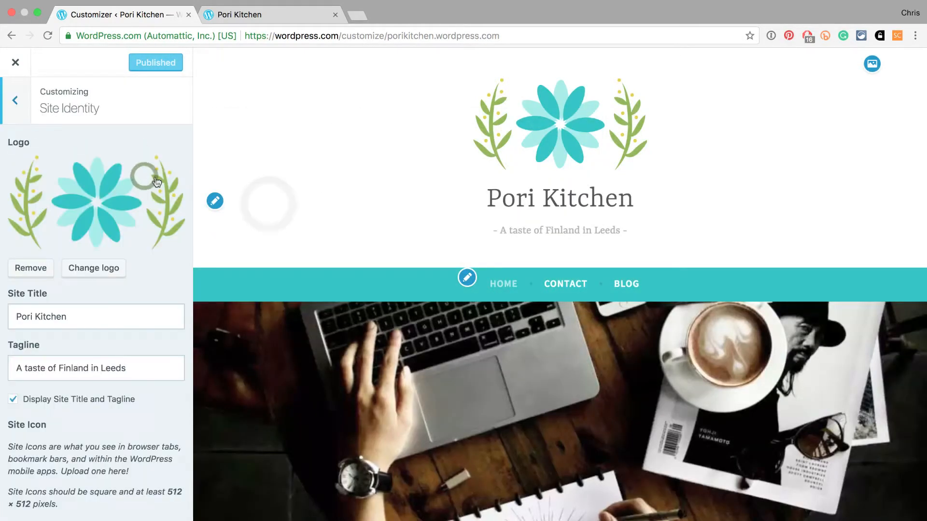
- Replace the site logo with pori-kitchen-logo.jpg from the media library, keeping the whole square image in the crop
left_click(95, 270)
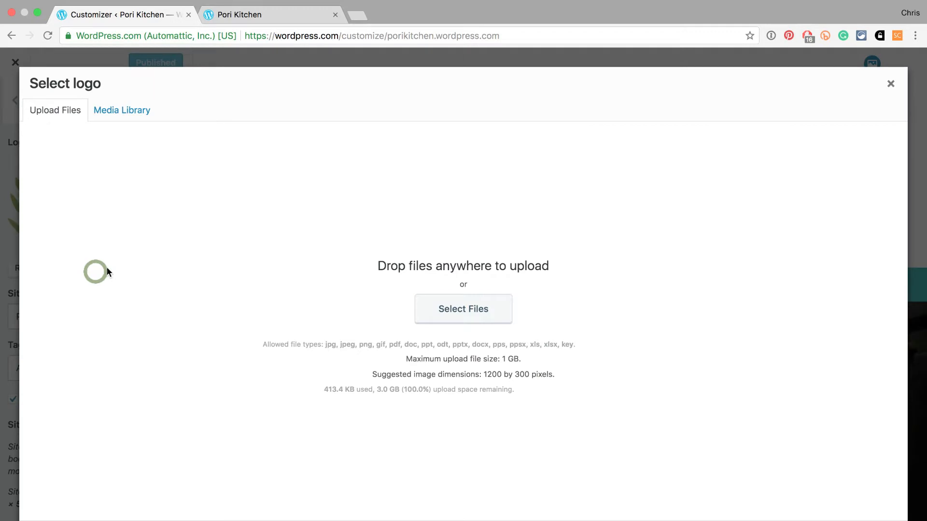
left_click(133, 108)
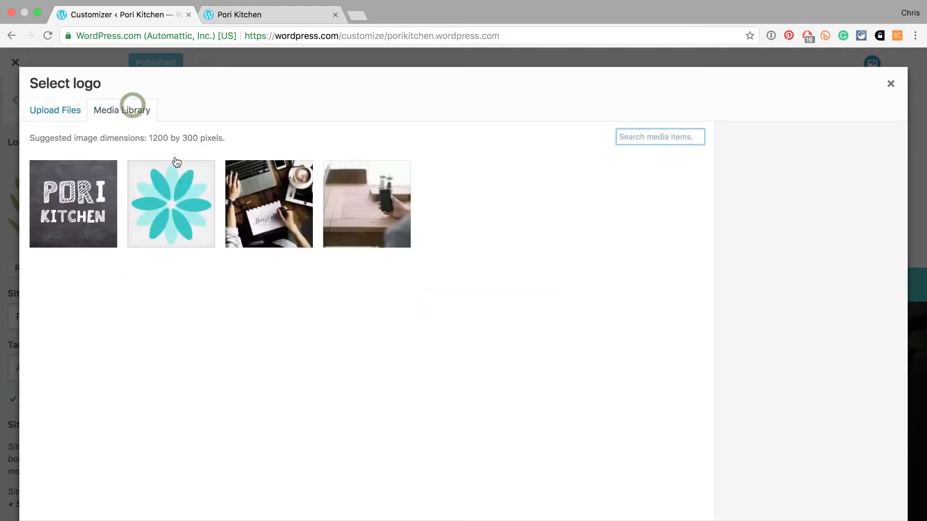
left_click(83, 205)
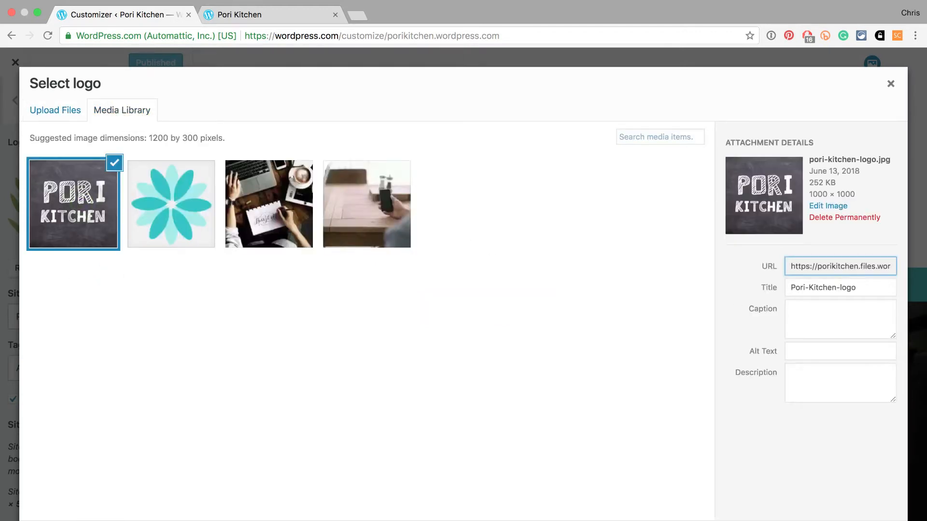
left_click(881, 520)
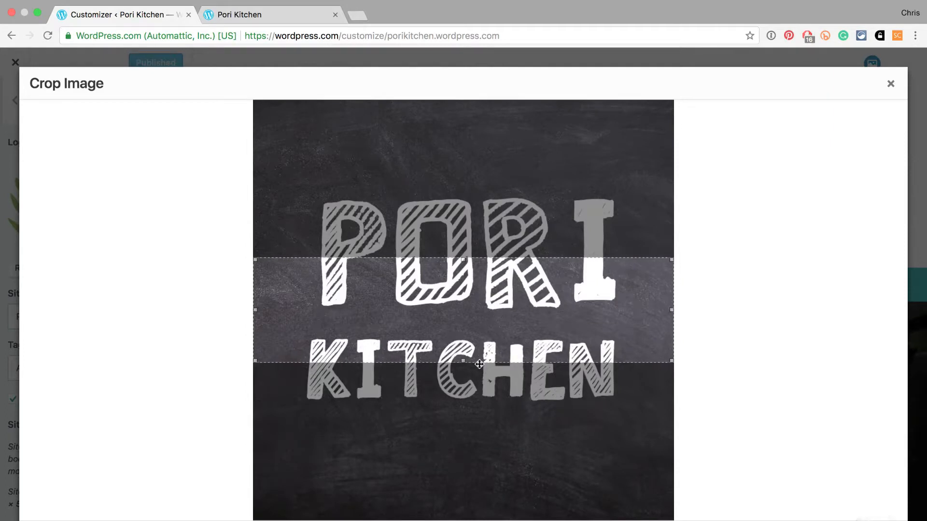
left_click_drag(468, 363, 467, 417)
left_click_drag(462, 251, 458, 184)
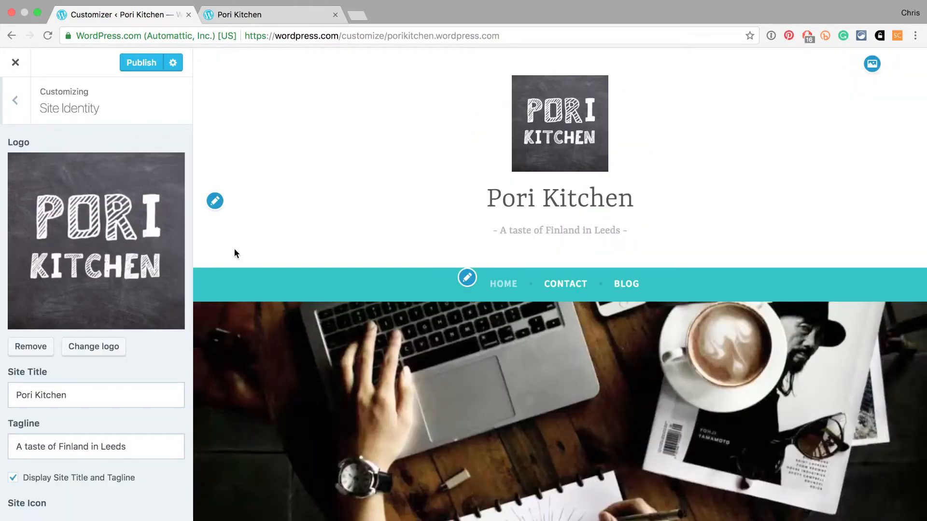
- Review the other Site Identity settings and the list of customizer sections, and close the customizer
scroll(162, 390, "down", 5)
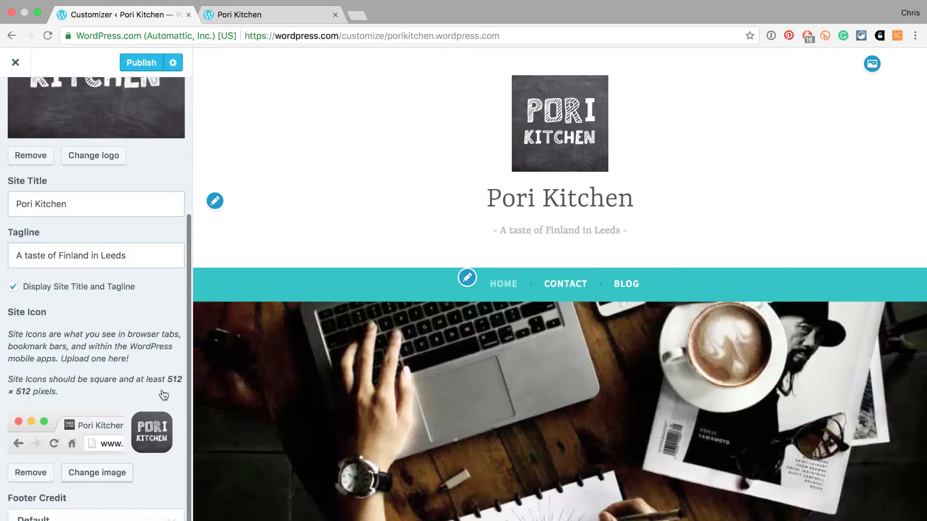
scroll(164, 394, "up", 5)
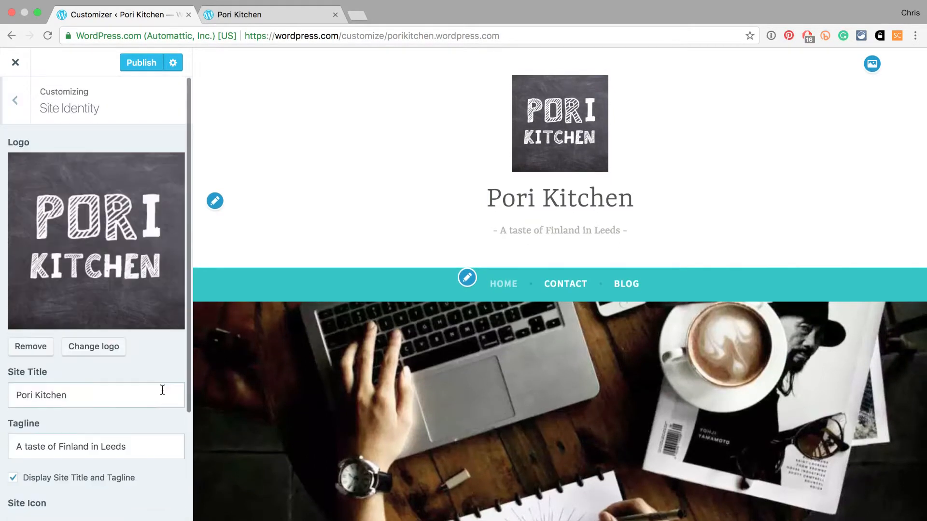
left_click(15, 100)
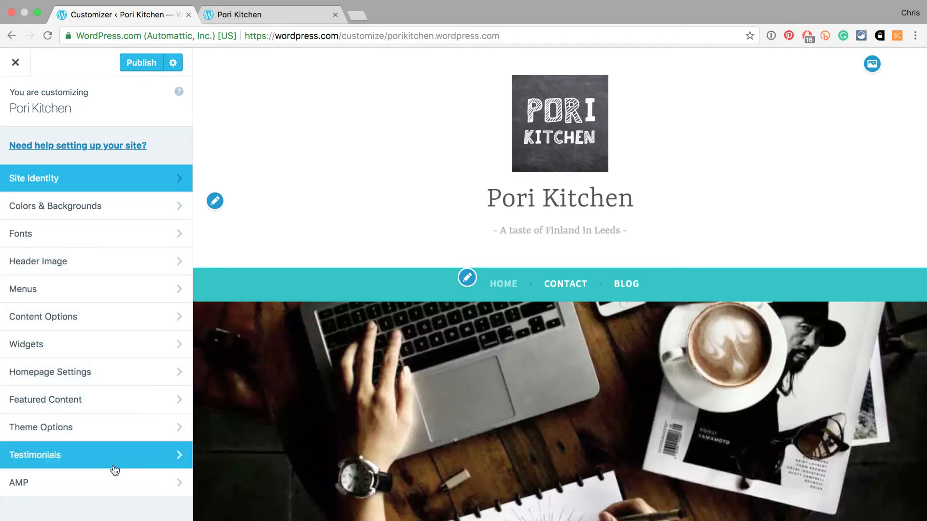
left_click(16, 63)
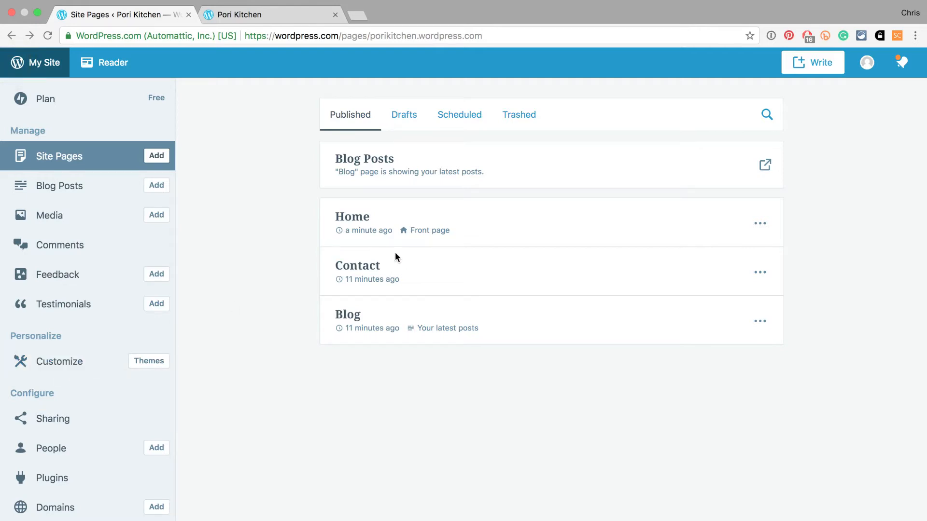
- Open the Contact page for editing, examine its featured image and contact form, and return to the site pages list
left_click(760, 272)
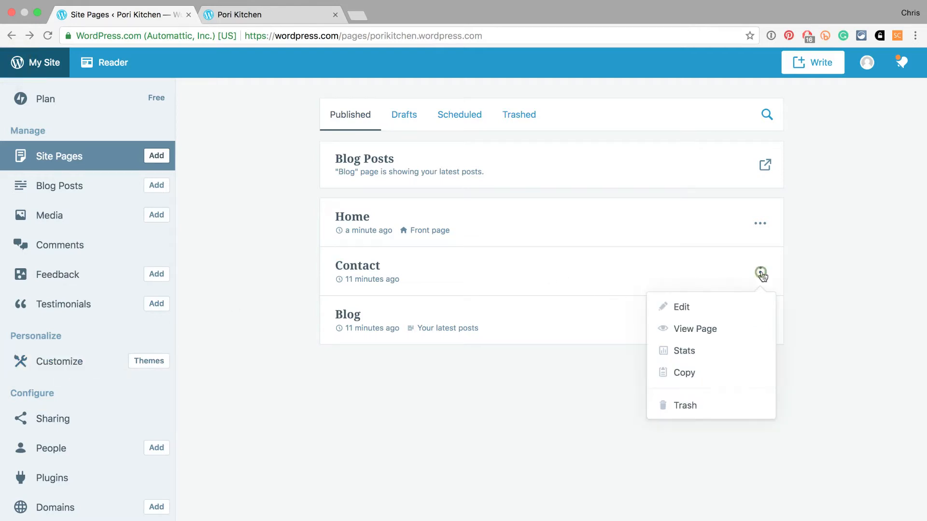
left_click(698, 312)
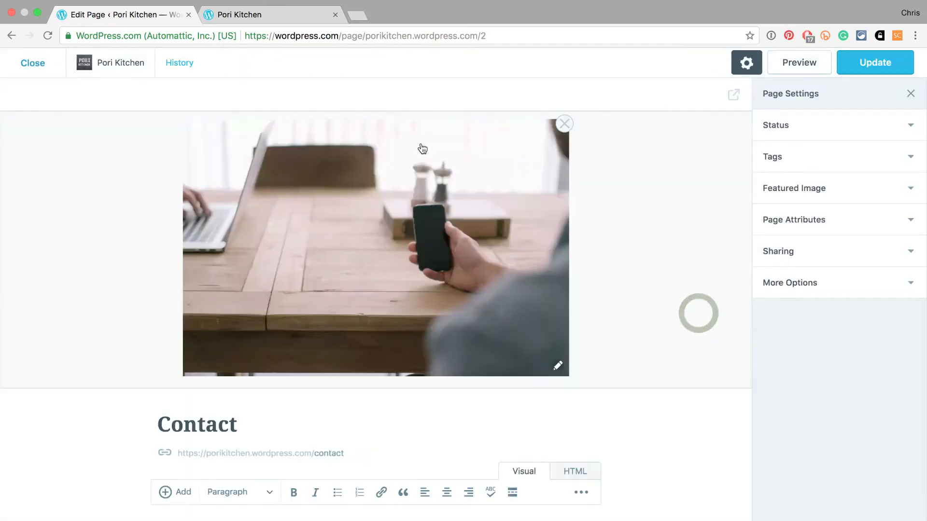
scroll(494, 285, "down", 4)
scroll(494, 284, "down", 2)
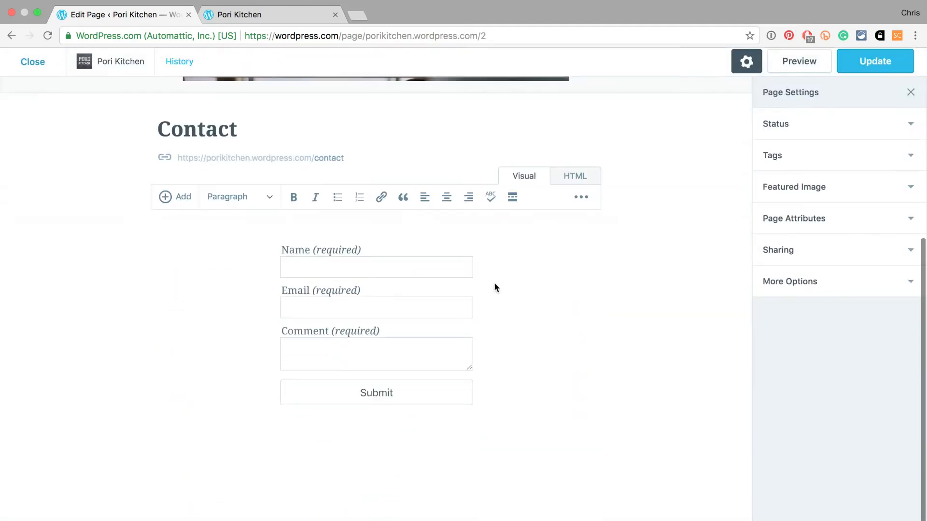
scroll(294, 256, "up", 5)
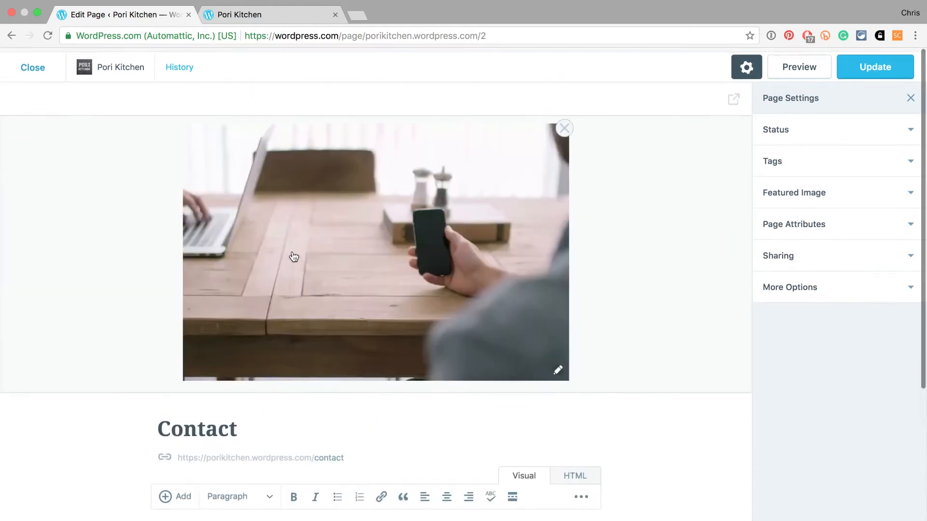
left_click(34, 63)
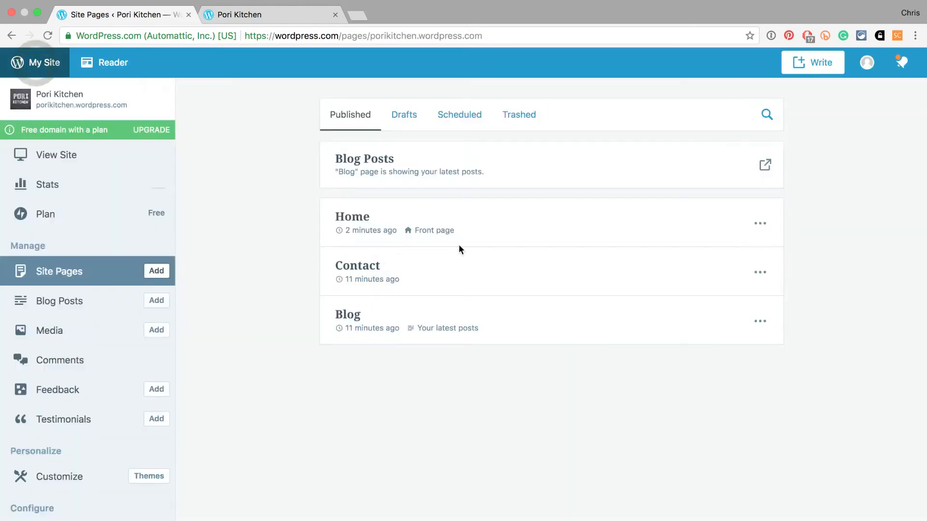
- Open the Home page for editing and view its text as HTML before returning to the visual editor
left_click(760, 223)
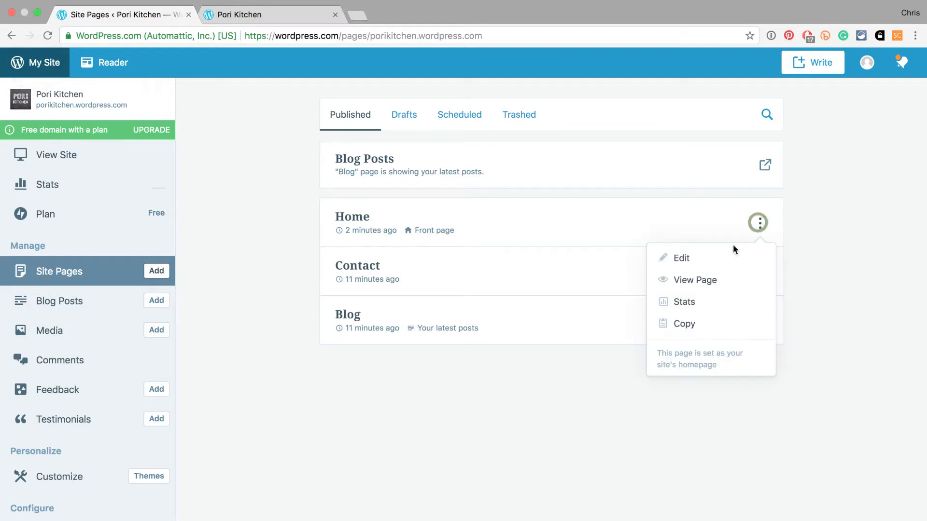
left_click(690, 260)
left_click(514, 254)
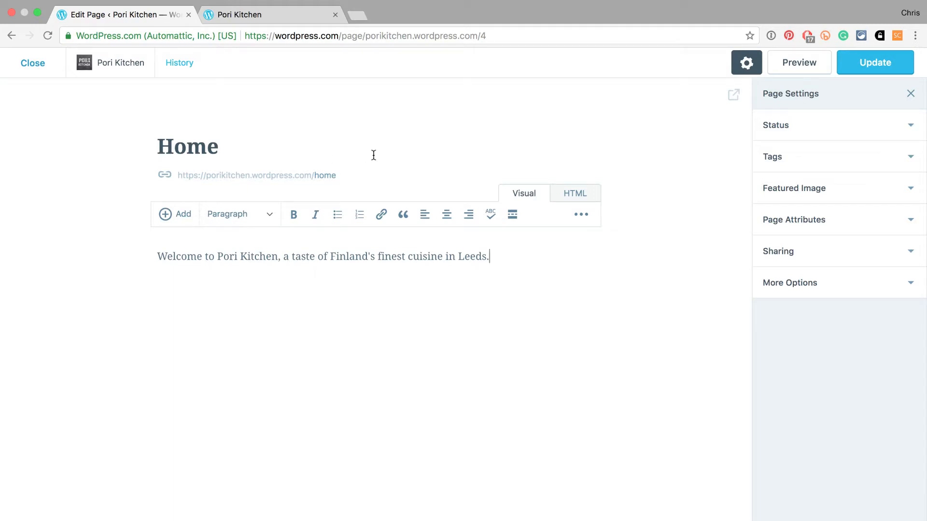
left_click(582, 196)
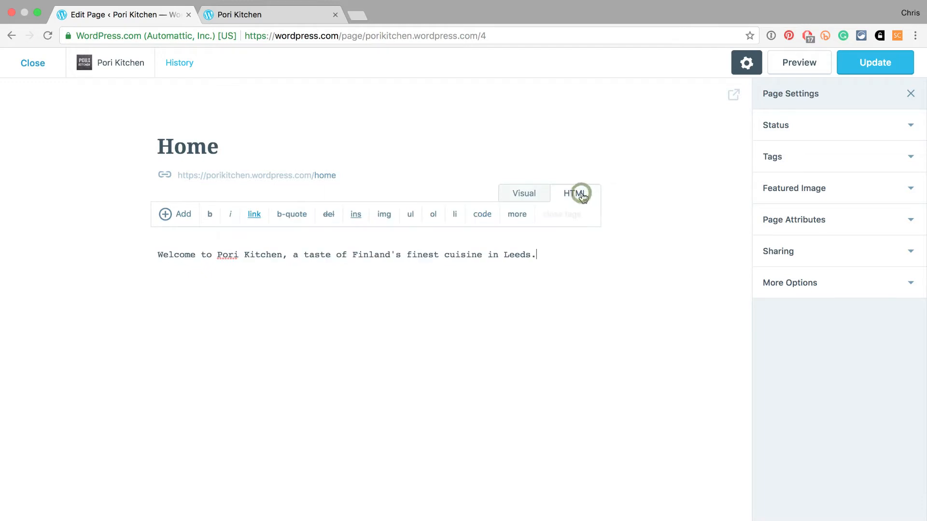
left_click(517, 194)
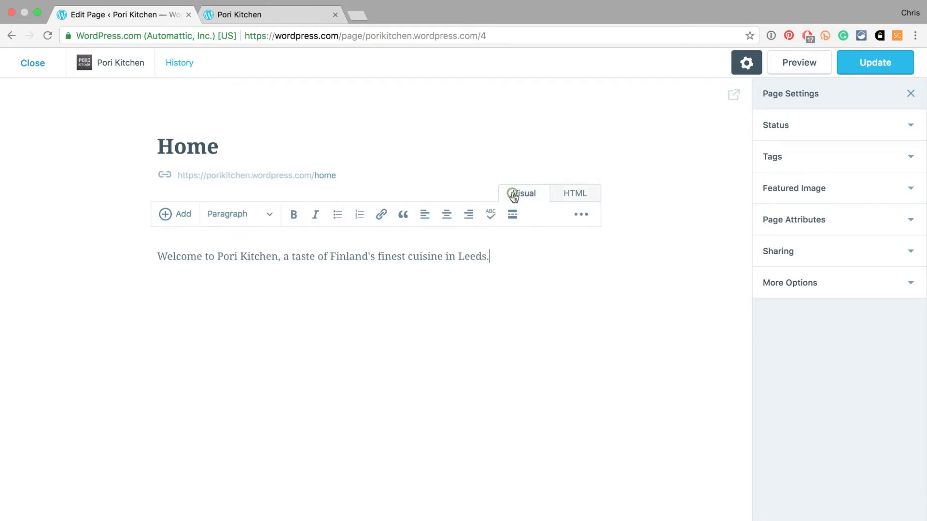
- Upload Pori Kitchen menu.pdf from the Desktop and insert it as a link on a new line below the welcome text
key("Return")
left_click(180, 216)
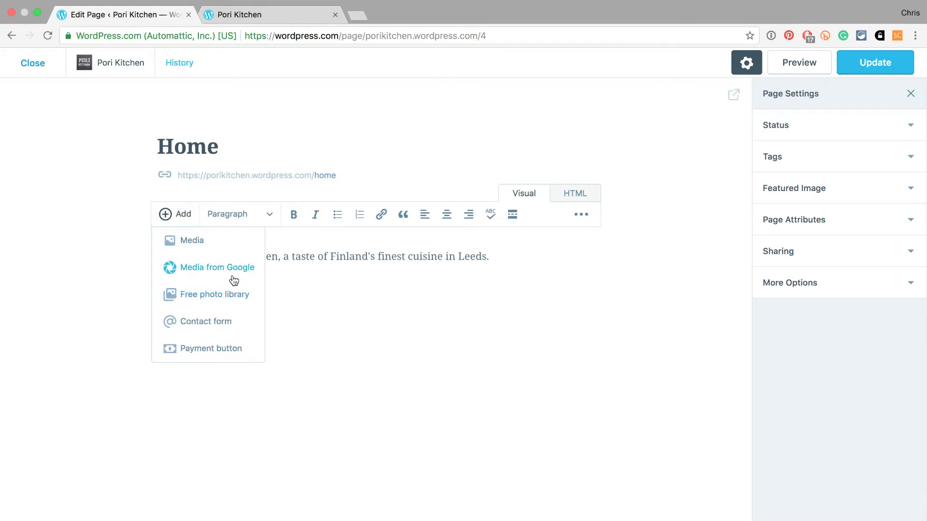
left_click(215, 243)
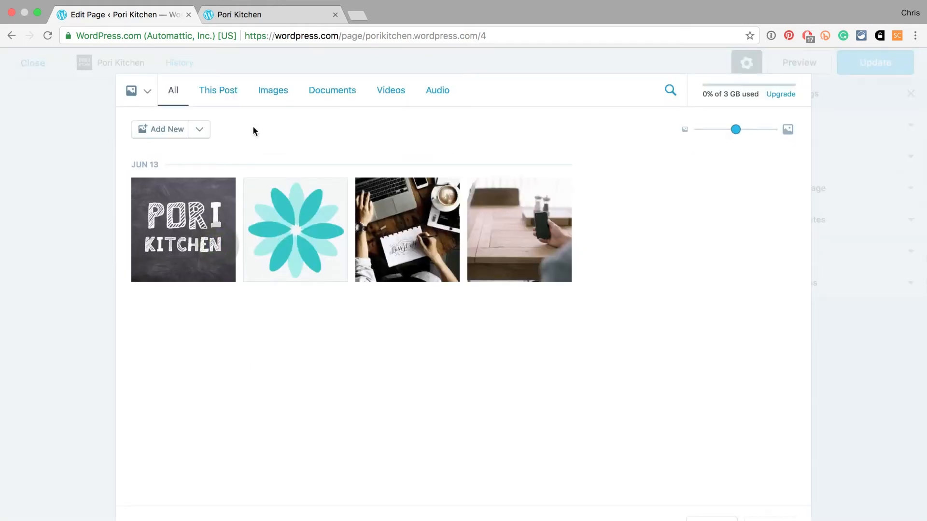
left_click(199, 131)
left_click(167, 129)
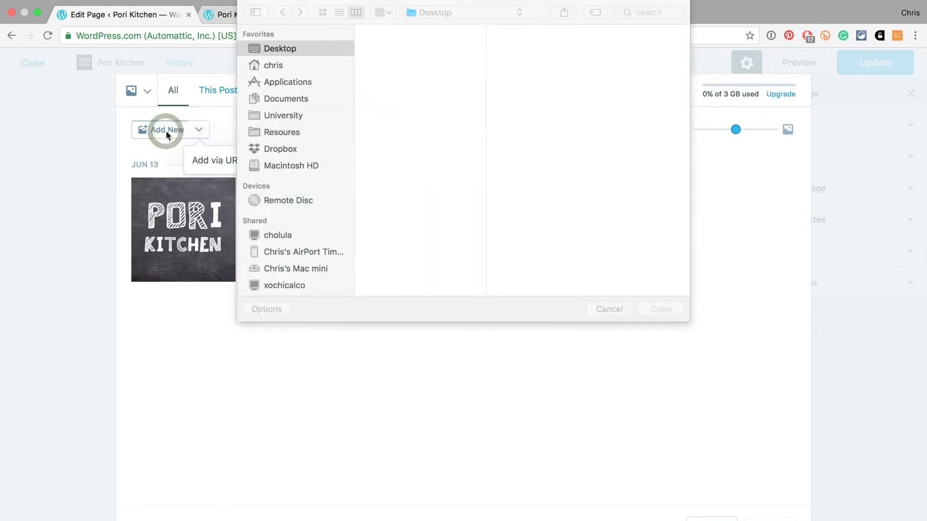
left_click(431, 46)
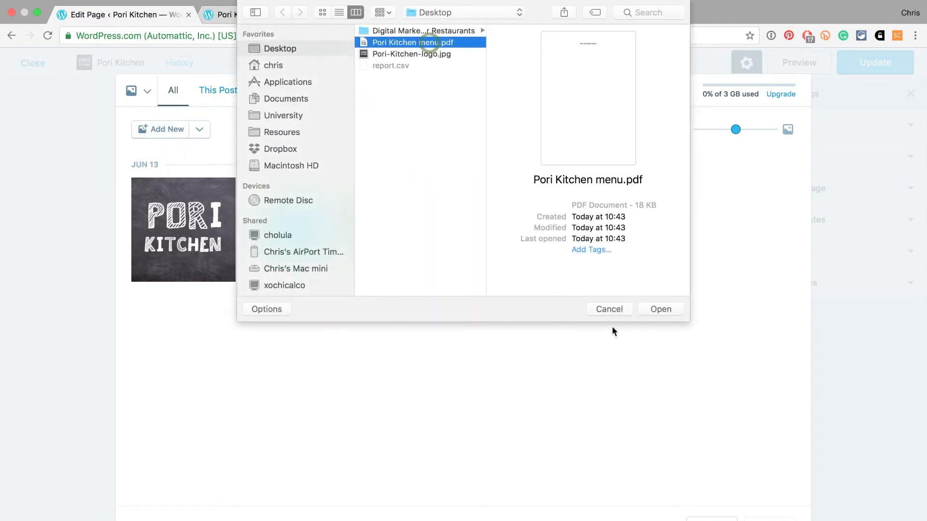
left_click(668, 306)
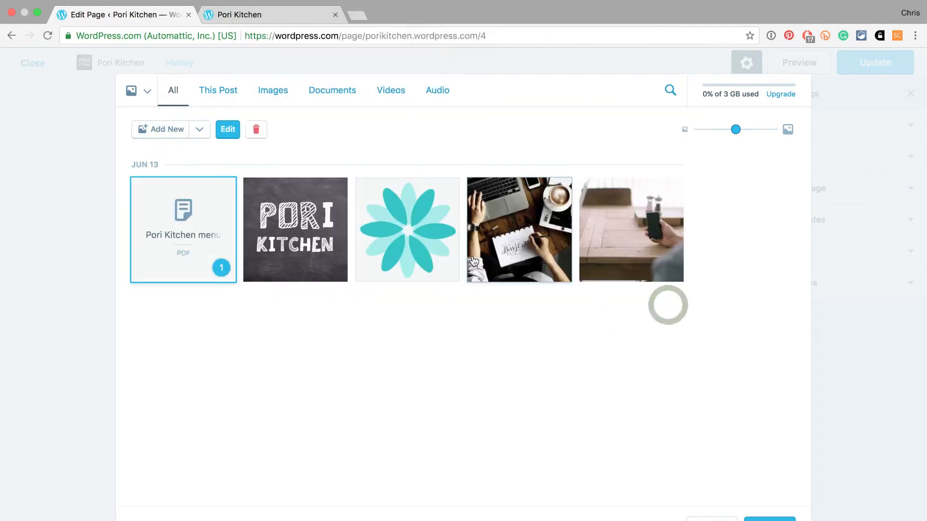
left_click(769, 519)
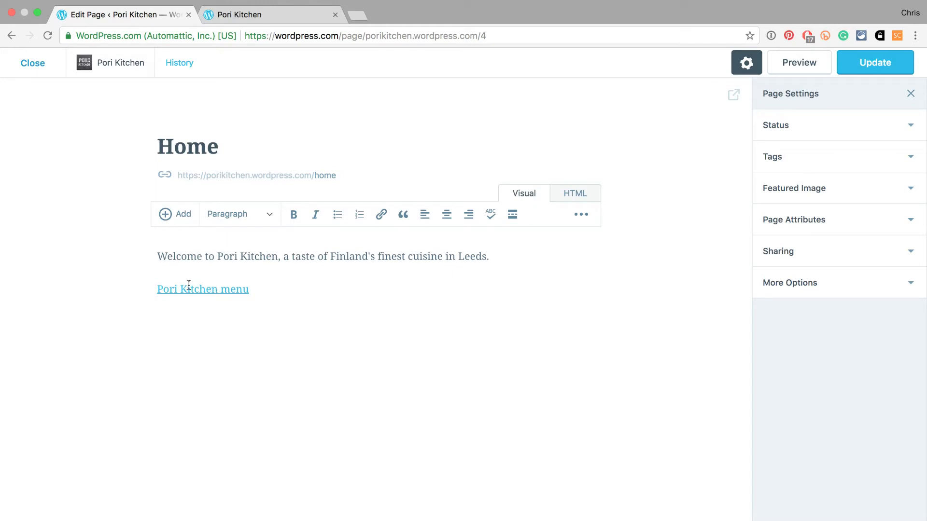
- Preview the edited Home page in the desktop layout and examine its header image, welcome text and menu link
left_click(785, 60)
scroll(372, 245, "down", 2)
scroll(372, 245, "up", 2)
scroll(373, 245, "down", 8)
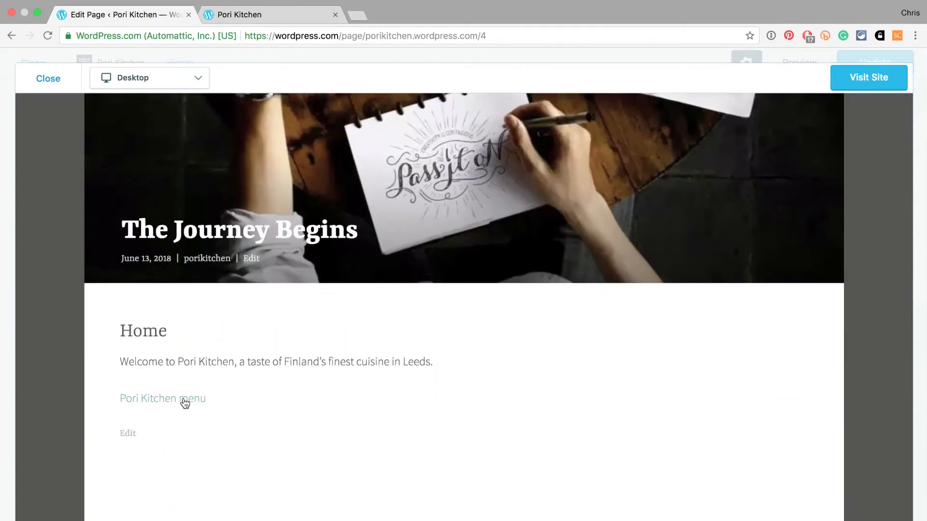
scroll(320, 383, "up", 2)
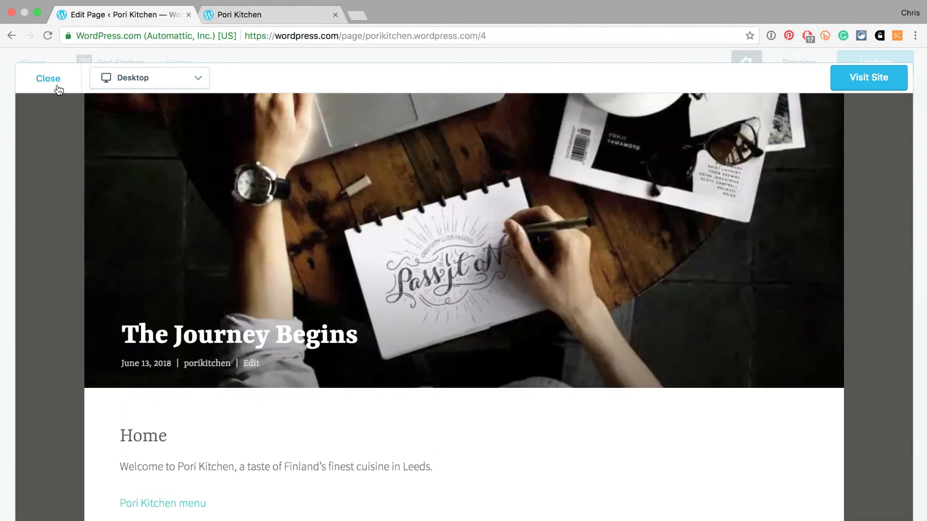
- Switch the preview to the Phone layout, check the page's navigation menu there, and close the preview
left_click(174, 82)
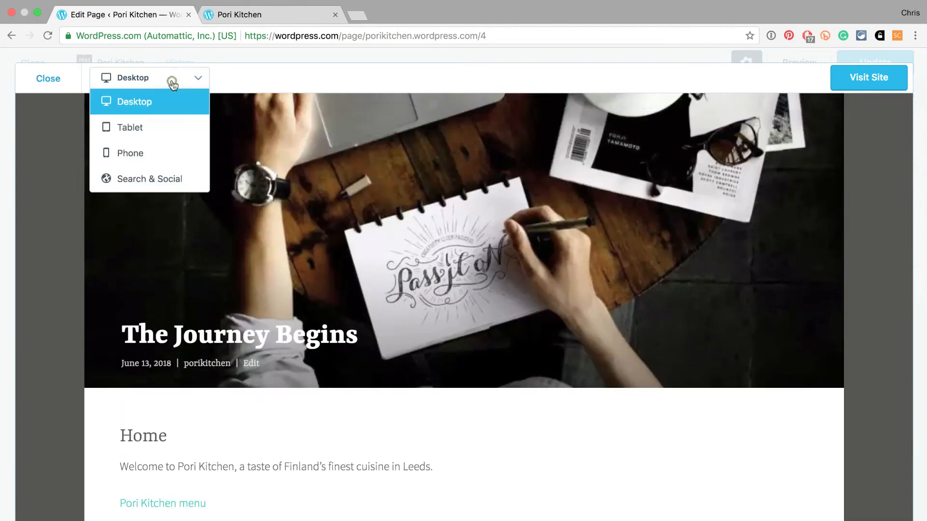
left_click(138, 152)
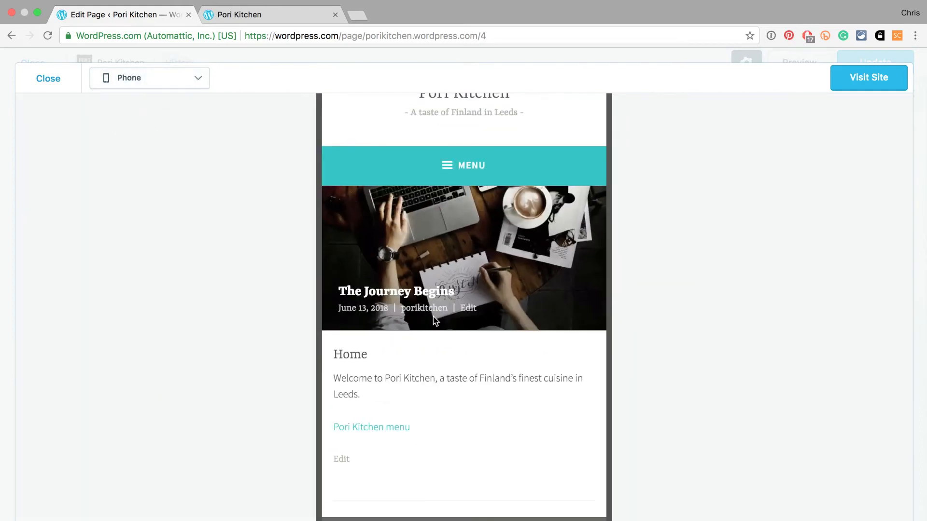
left_click(466, 169)
left_click(467, 161)
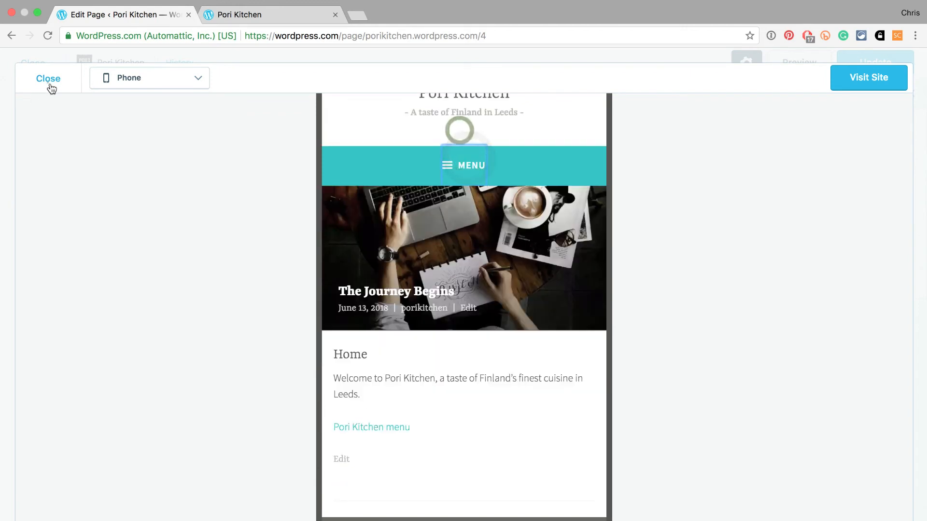
left_click(48, 79)
- Publish the changes to the Home page and reload the live Pori Kitchen site
left_click(373, 250)
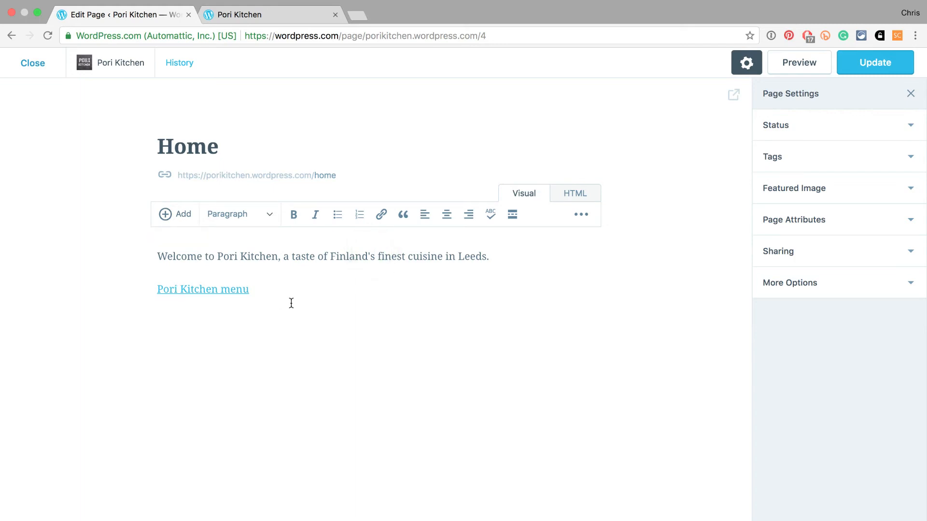
left_click(875, 66)
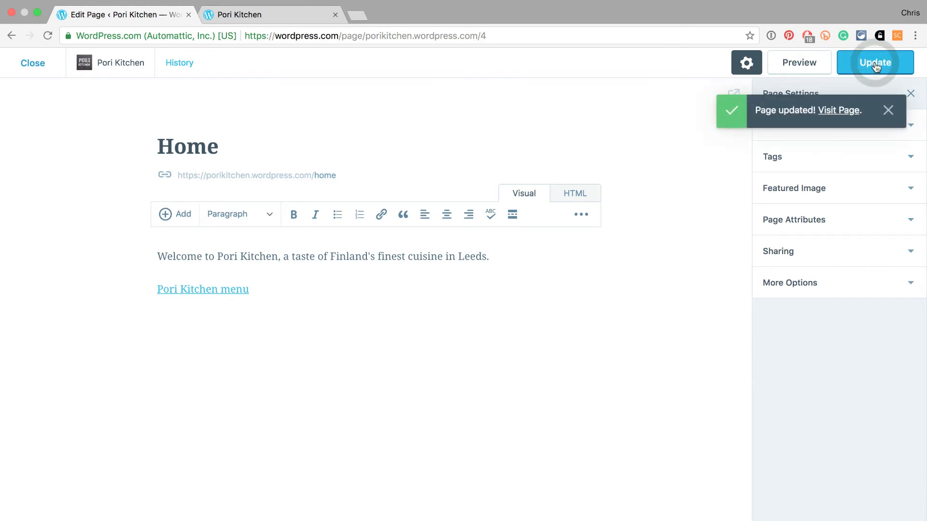
left_click(251, 15)
key("super+r")
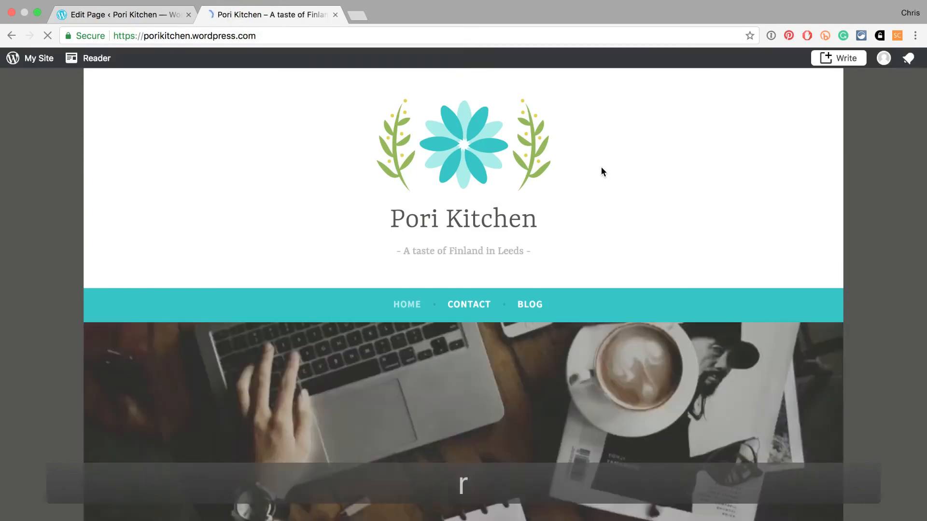
- Examine the live home page's header, text and Pori Kitchen menu link, and return to the Home page editor
scroll(601, 168, "down", 2)
scroll(601, 171, "down", 1)
scroll(601, 171, "up", 3)
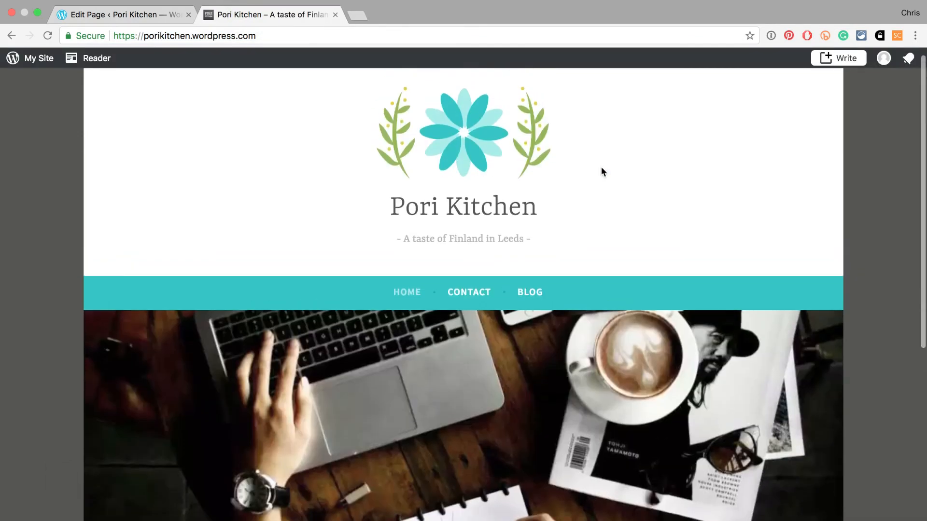
scroll(601, 172, "down", 2)
scroll(601, 171, "down", 6)
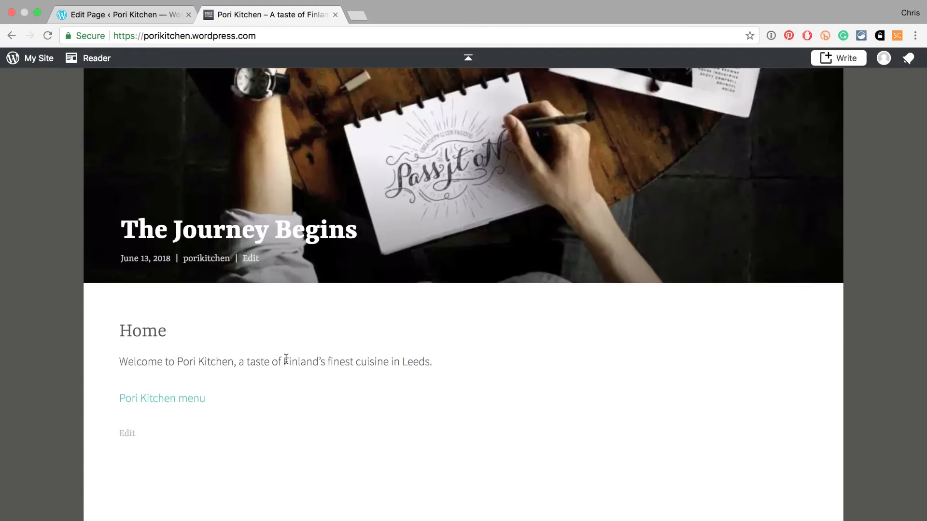
left_click(182, 401)
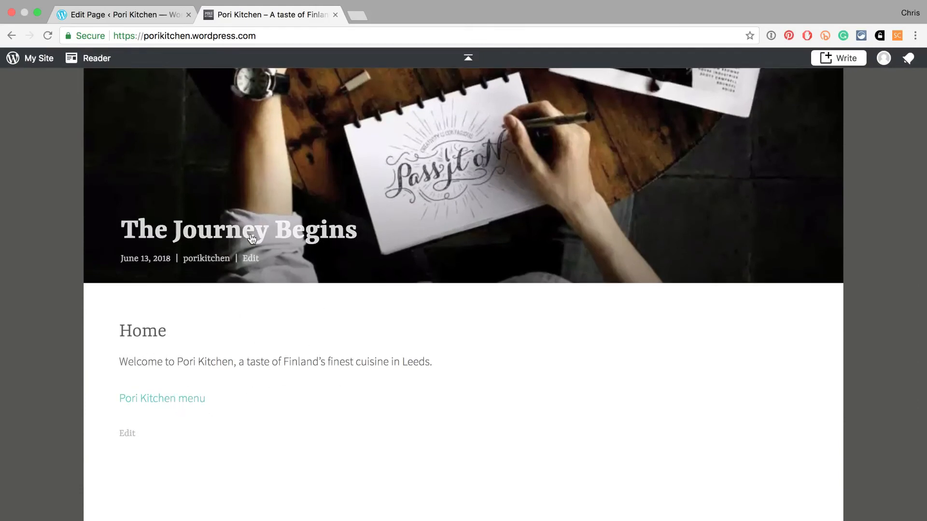
left_click(134, 14)
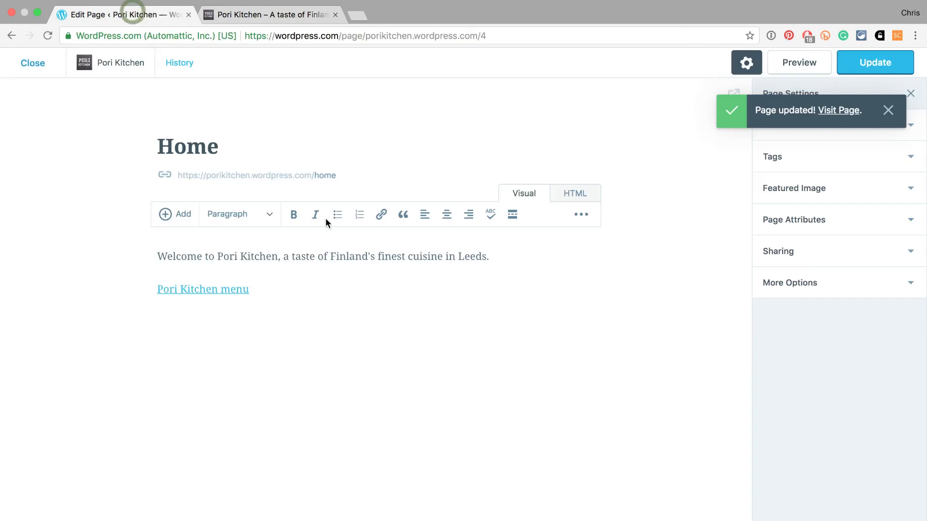